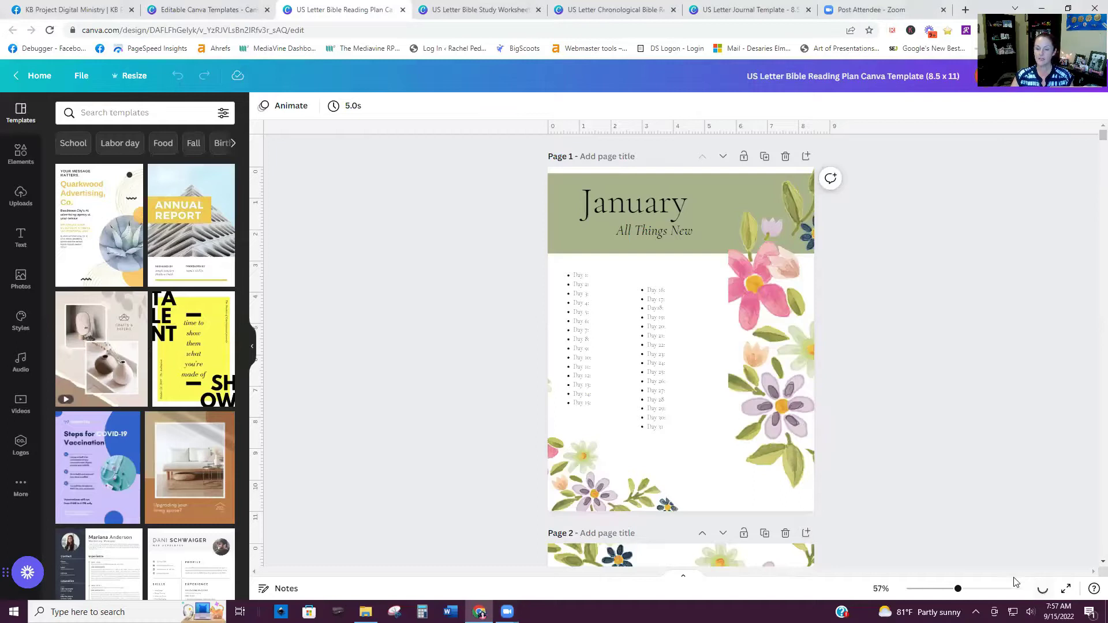
Step: Browse the Editable Canva Templates folder of A4 and A5 Bible plan, tracker, worksheet and journal templates
left_click(210, 10)
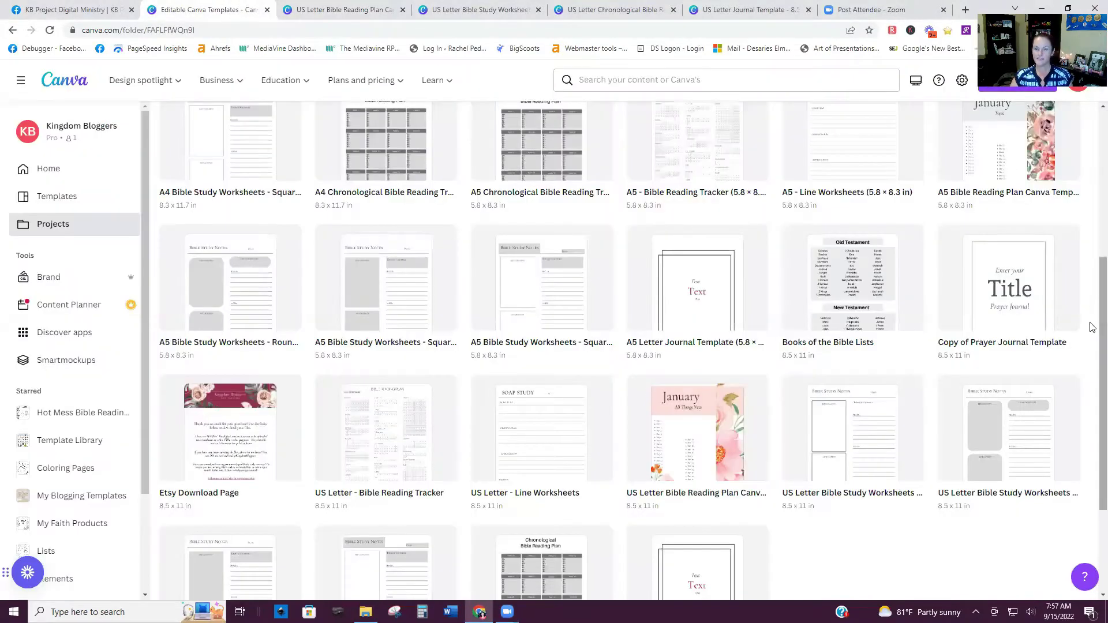
scroll(1090, 327, "up", 2)
scroll(1091, 222, "up", 2)
scroll(1091, 309, "down", 3)
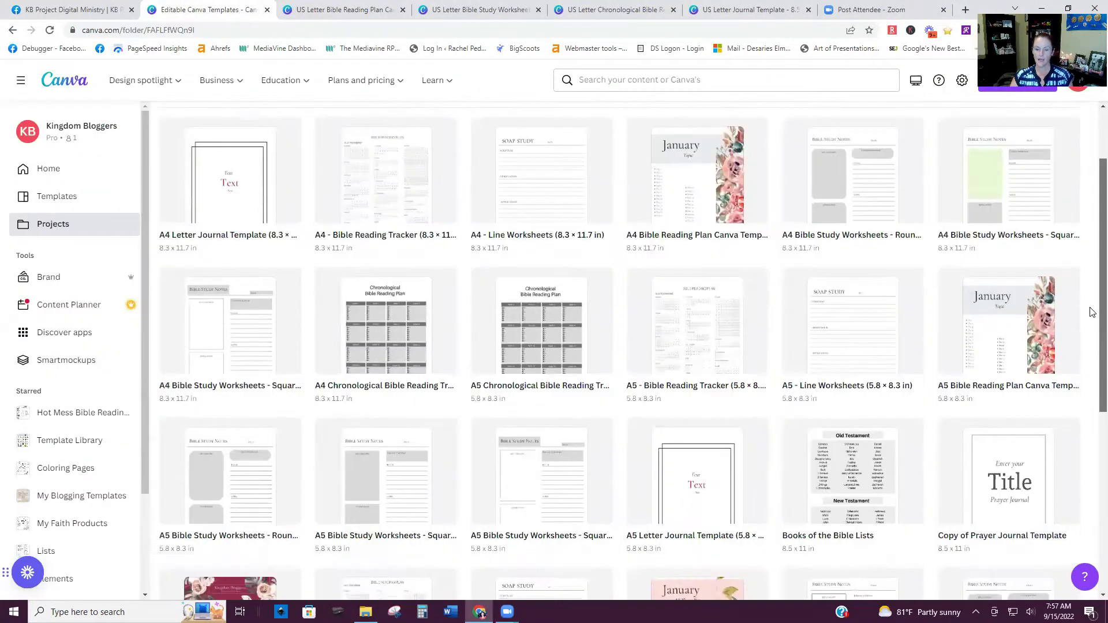
scroll(1083, 151, "up", 4)
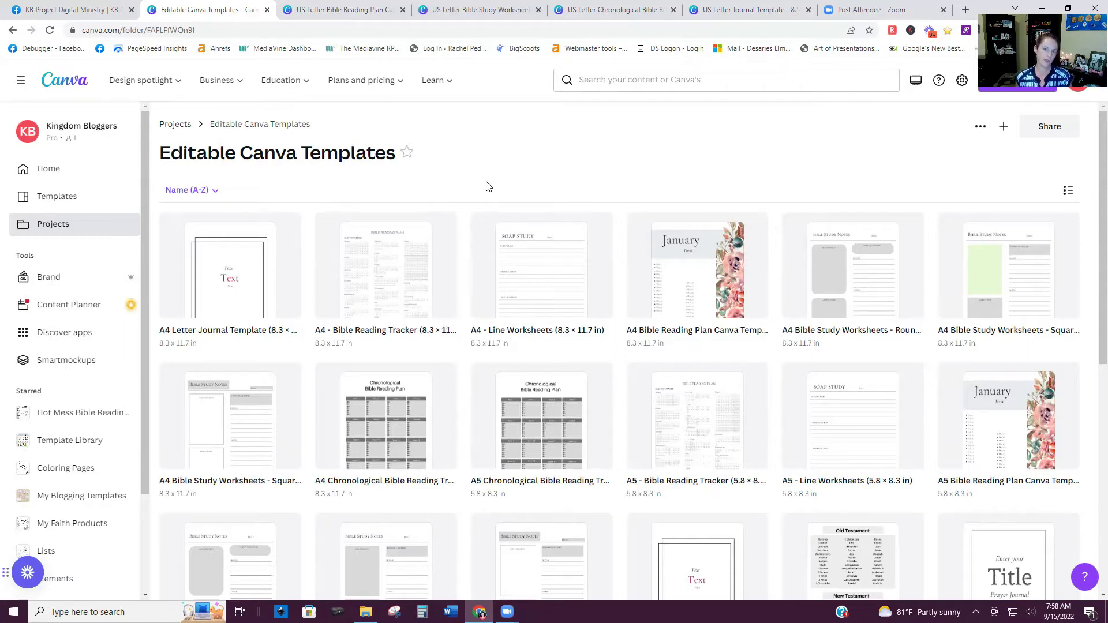
Step: Back on the Bible reading plan's page 1, nudge the Day 16–31 column down and left
left_click(317, 9)
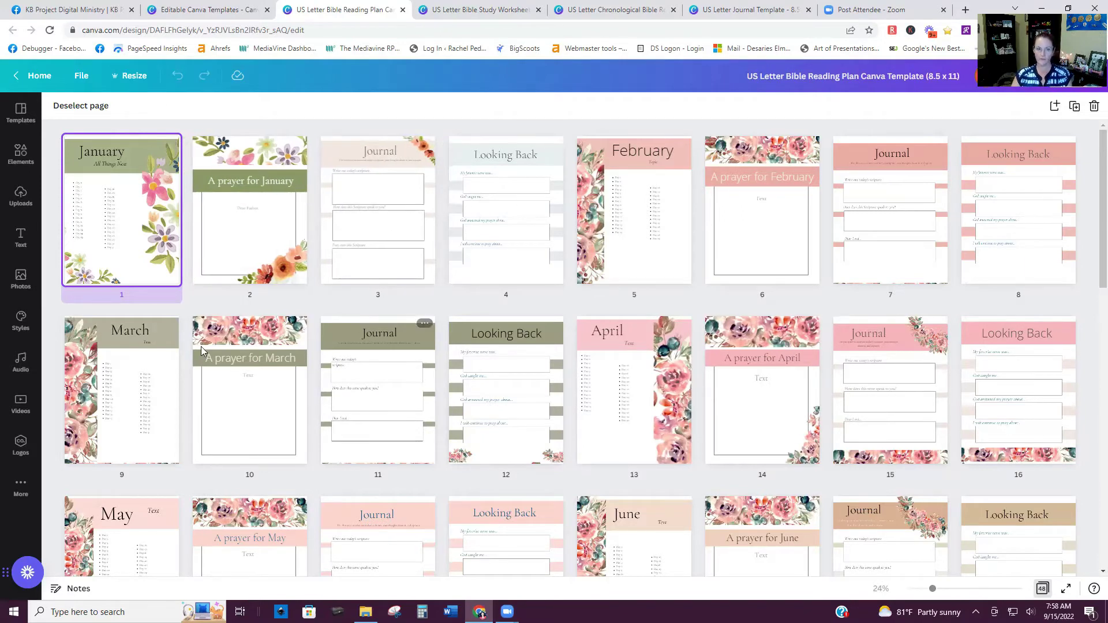
left_click(1041, 590)
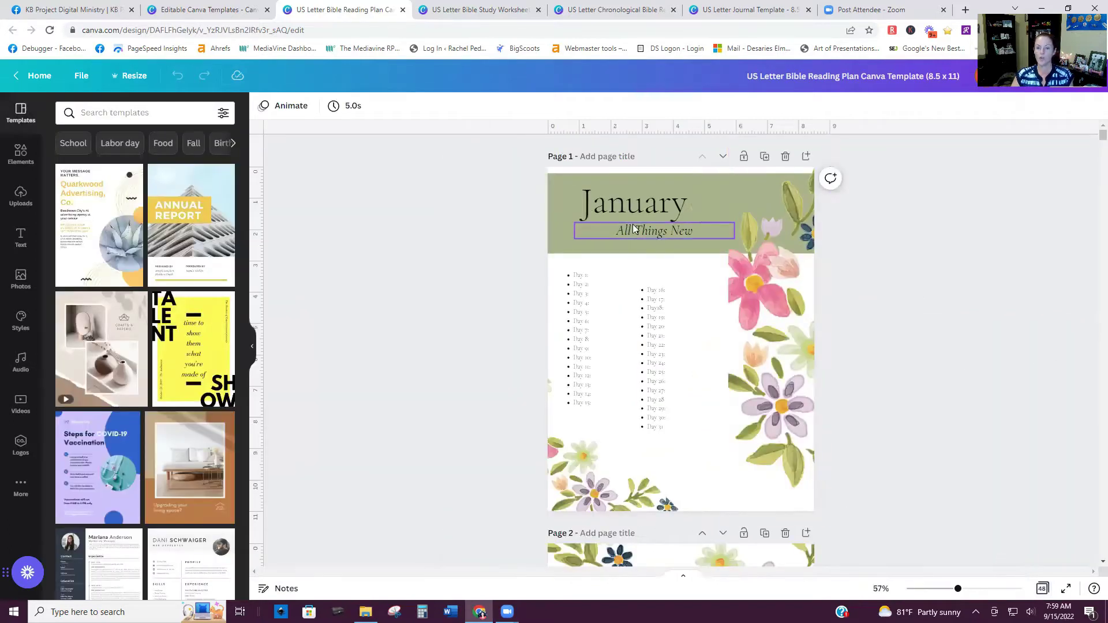
left_click(606, 211)
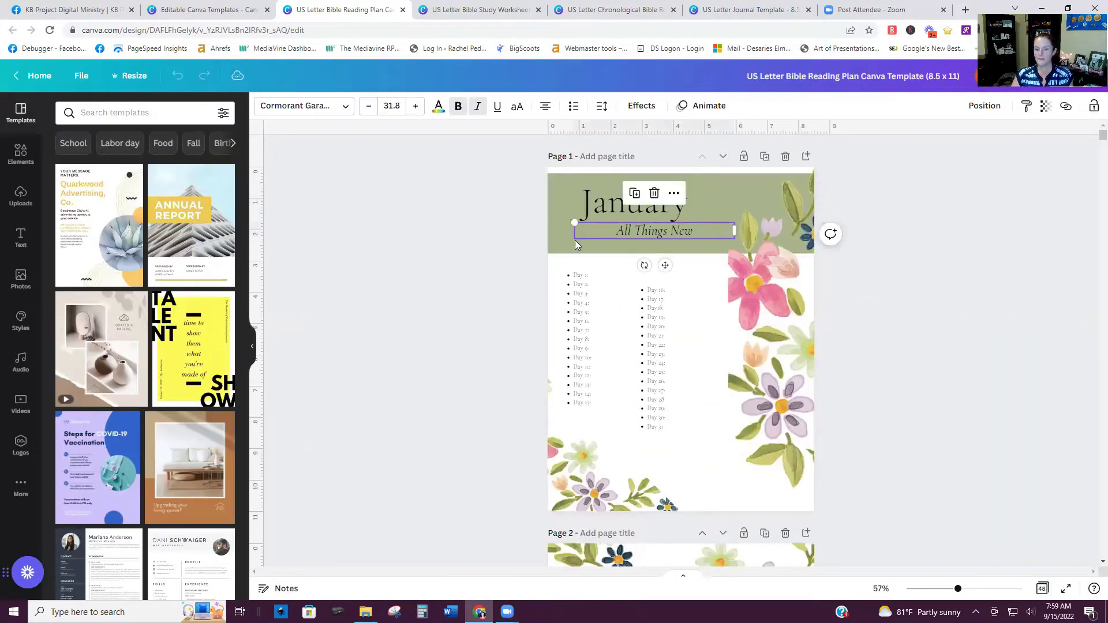
left_click(800, 358)
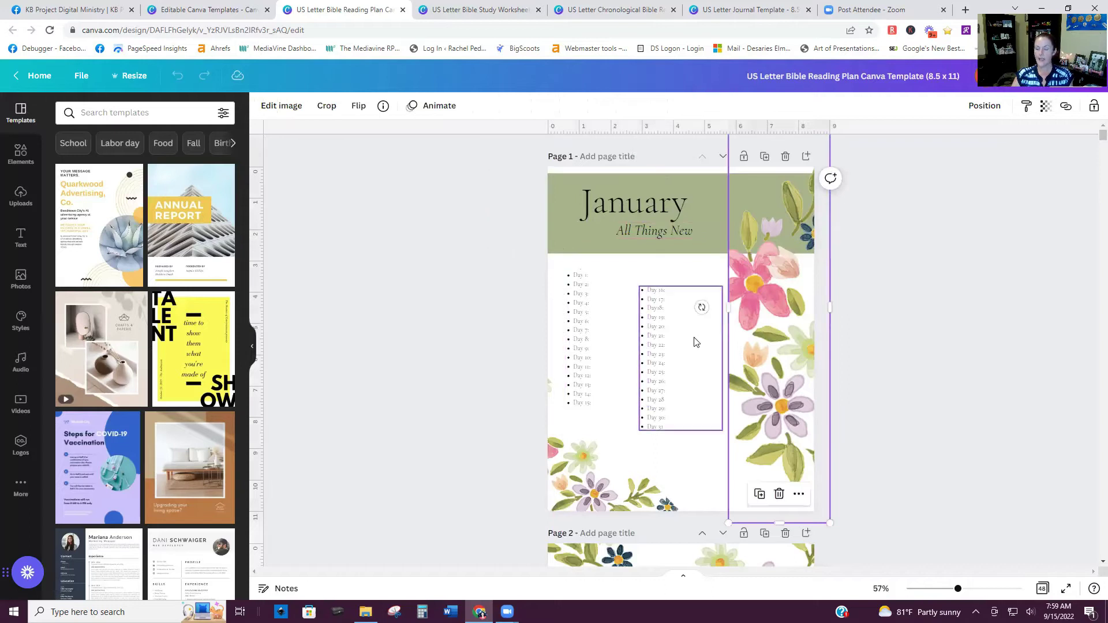
mouse_move(696, 342)
left_mouse_down()
mouse_move(697, 282)
mouse_move(688, 359)
mouse_move(691, 350)
left_mouse_up()
left_click(968, 374)
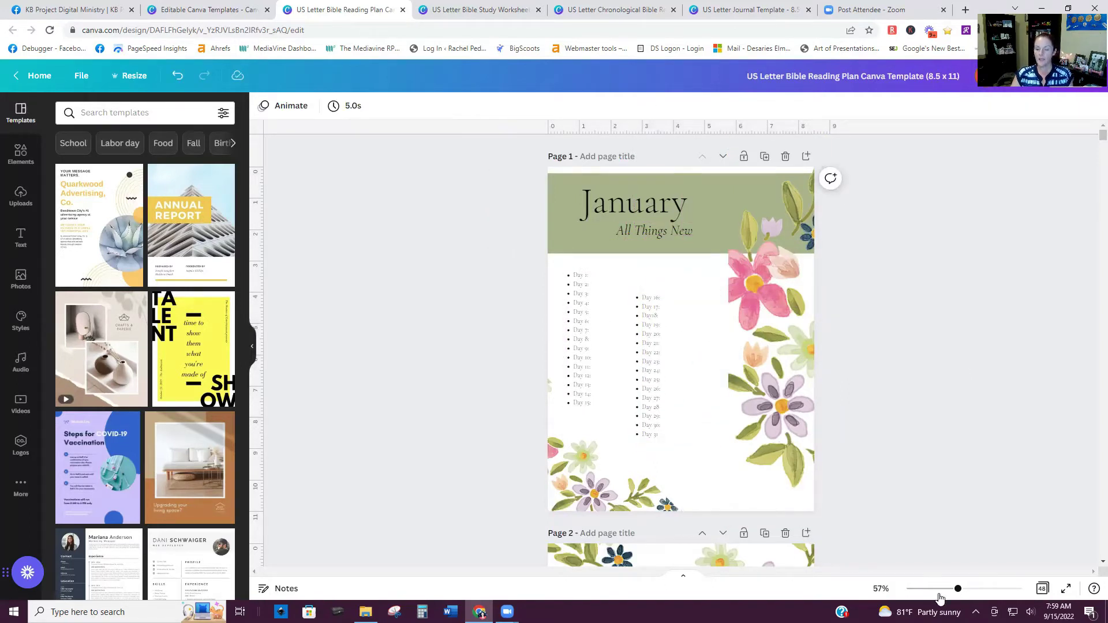
Step: Zoom in to check the day lists, zoom back out, and open the Elements library
left_click(975, 591)
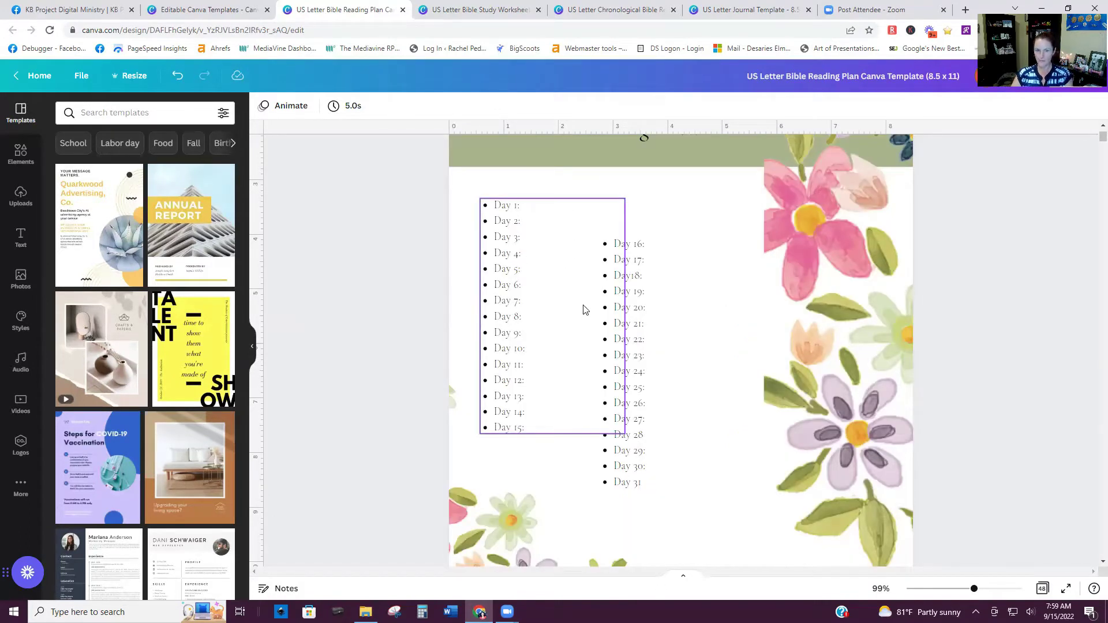
scroll(670, 375, "up", 2)
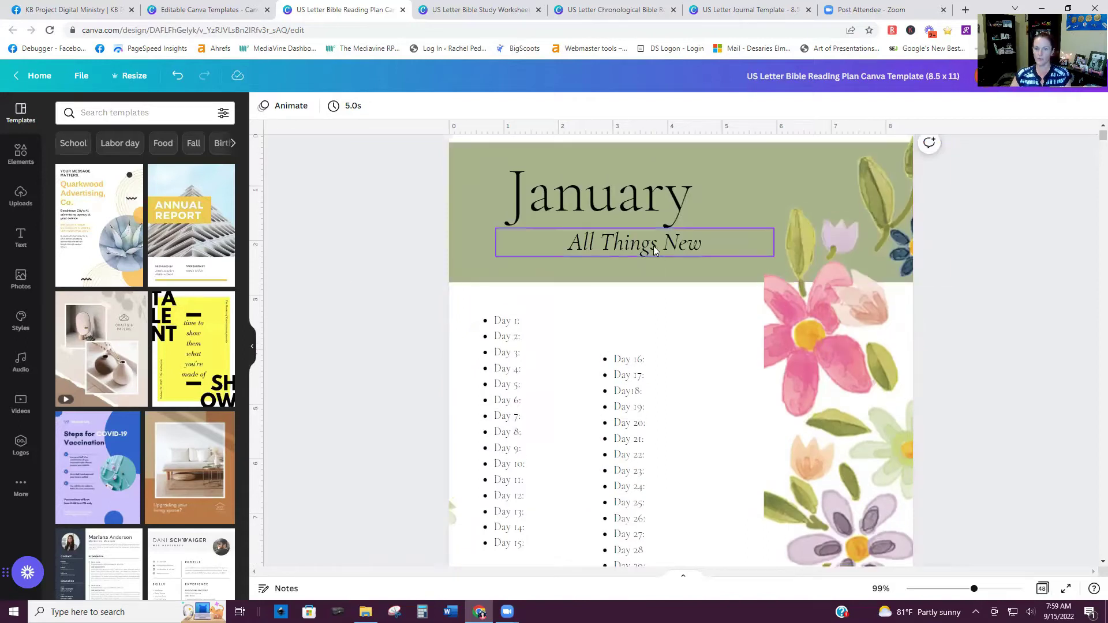
left_click(561, 209)
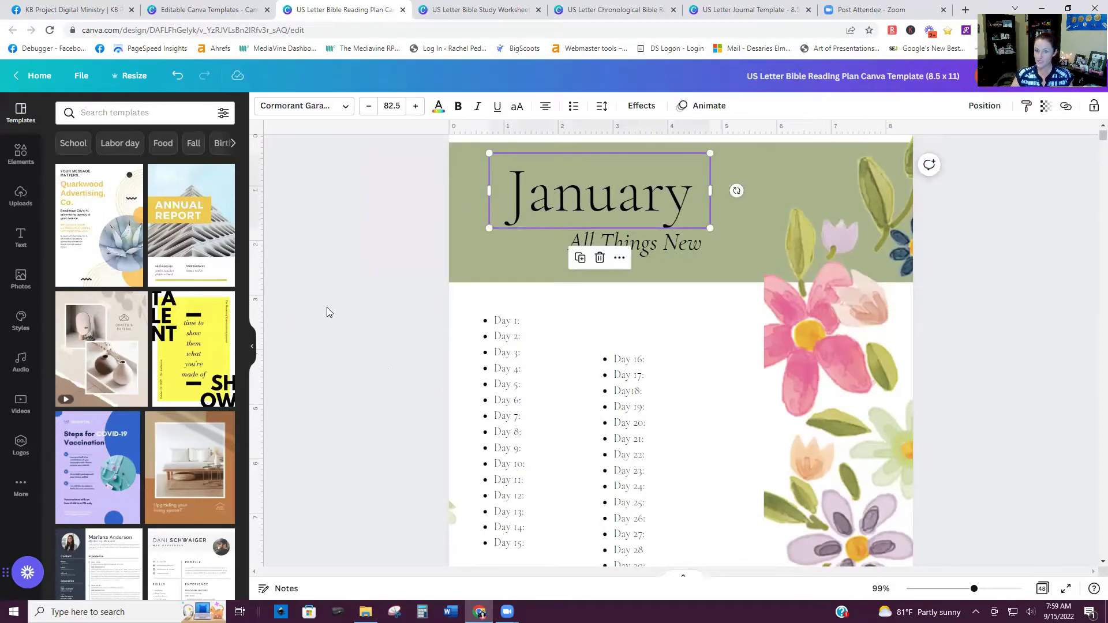
scroll(326, 312, "down", 1)
left_click(961, 589)
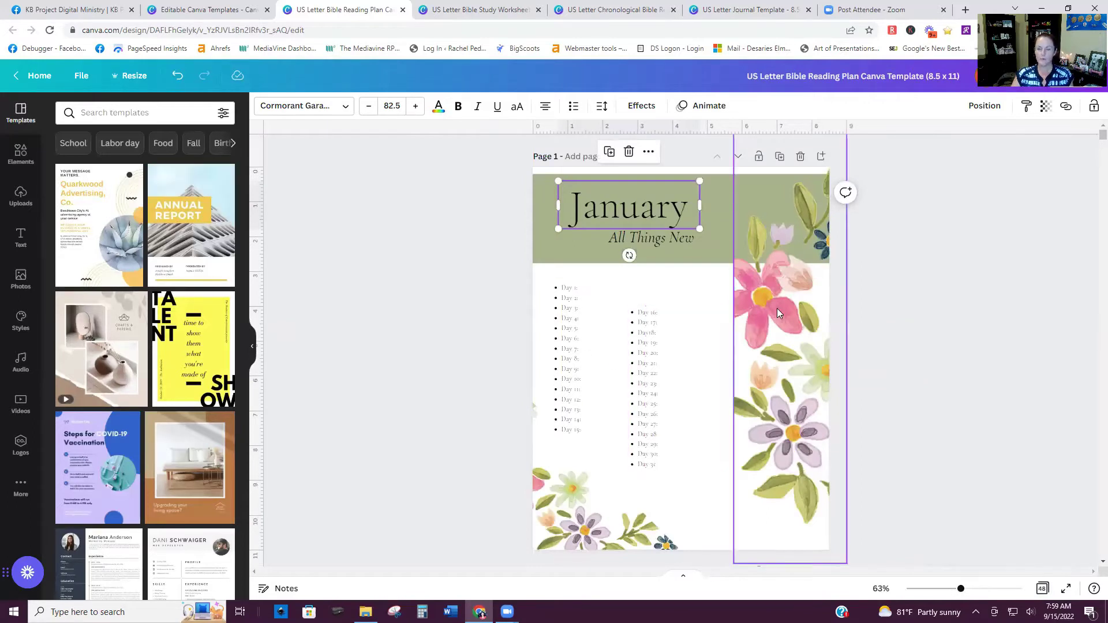
left_click(21, 156)
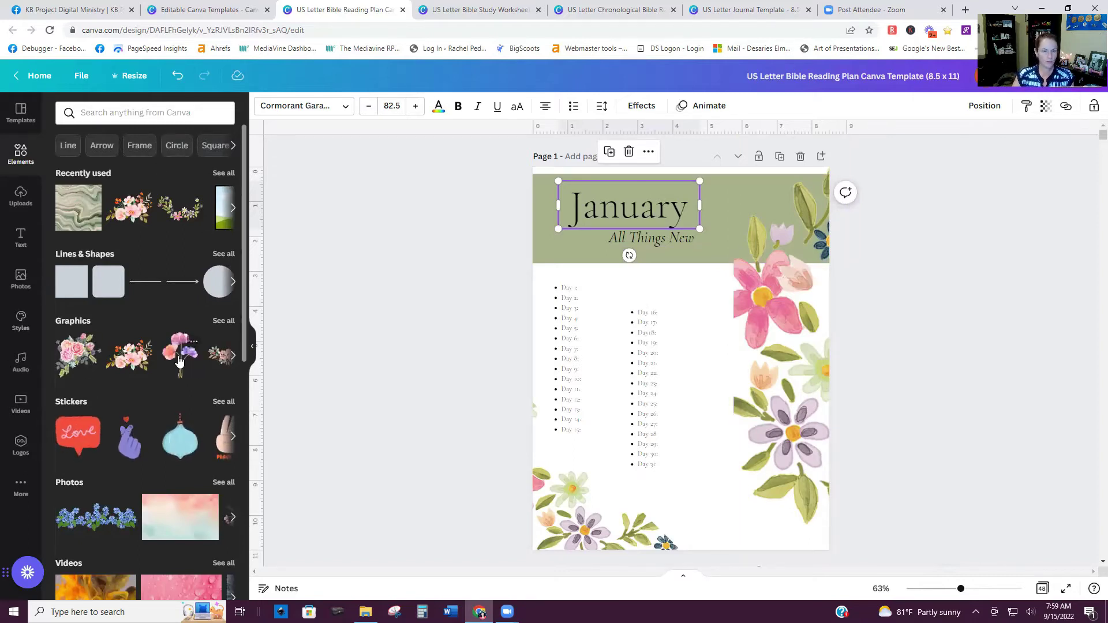
Step: Search the Elements library for 'flowers' and browse the results
left_click(116, 113)
type("flowers")
key("Return")
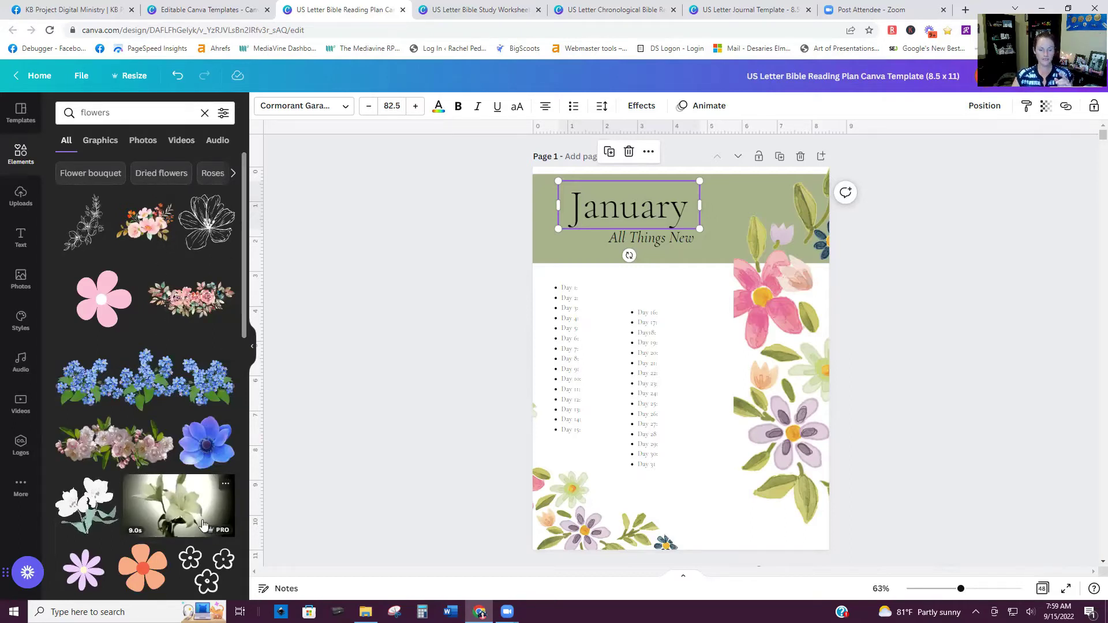
scroll(165, 430, "down", 4)
scroll(164, 430, "down", 2)
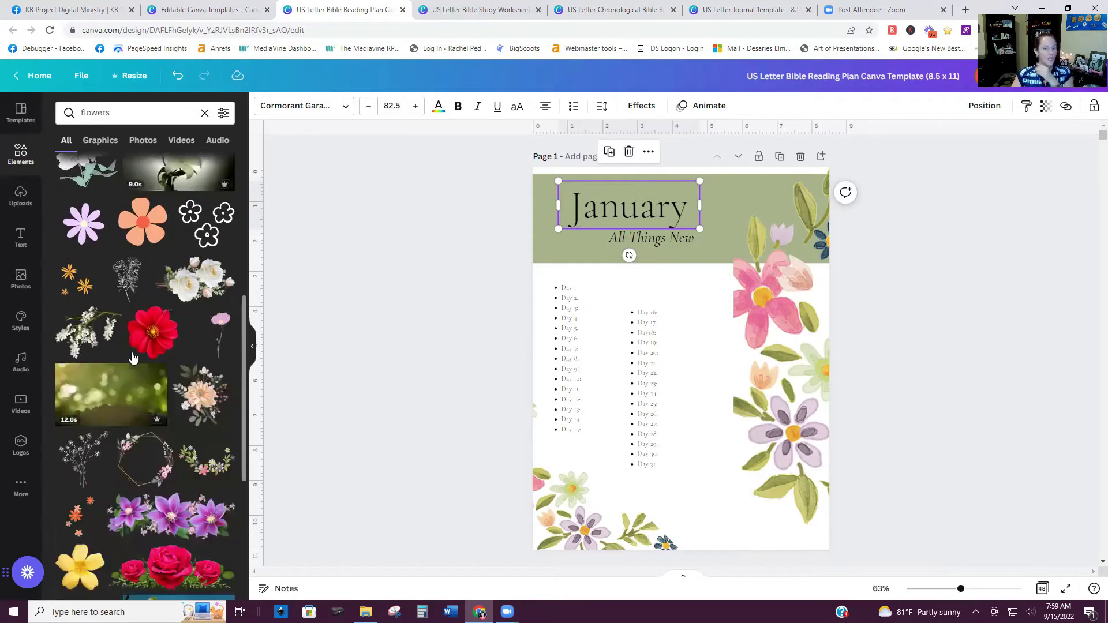
scroll(119, 388, "down", 4)
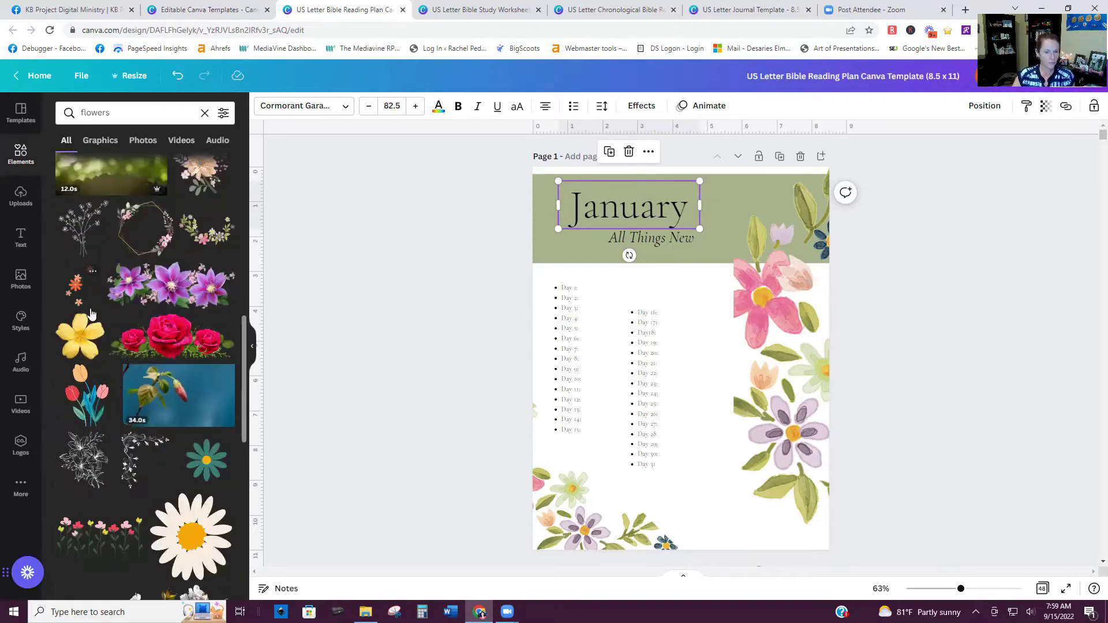
Step: Fill the right-side floral frame and the lower-left frame with the purple clematis graphic
left_click_drag(148, 288, 798, 319)
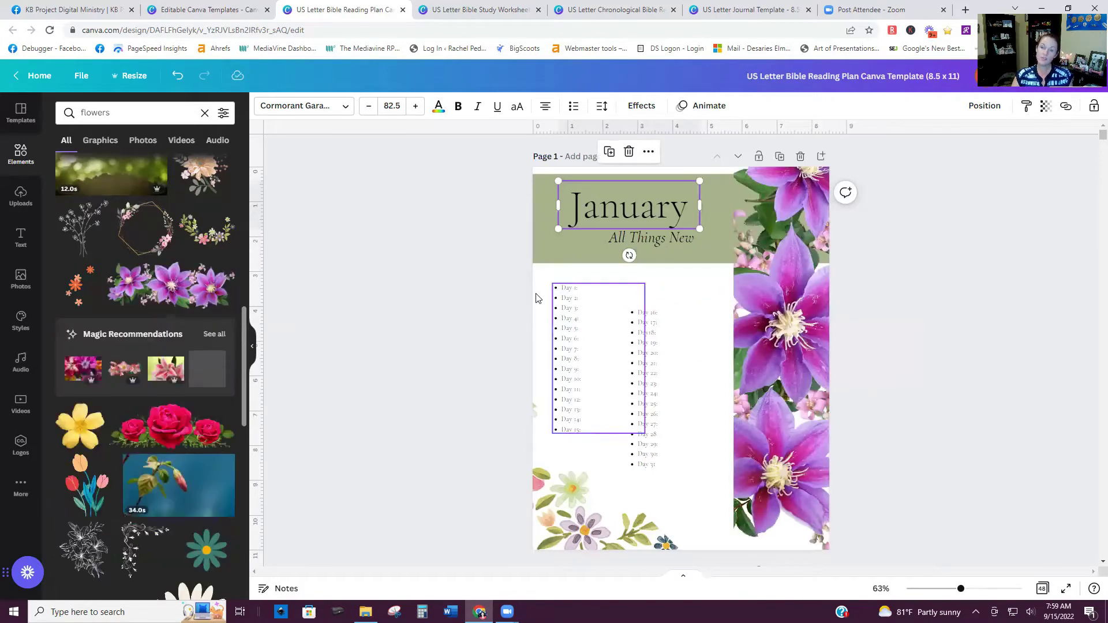
left_click(800, 319)
left_click(579, 521)
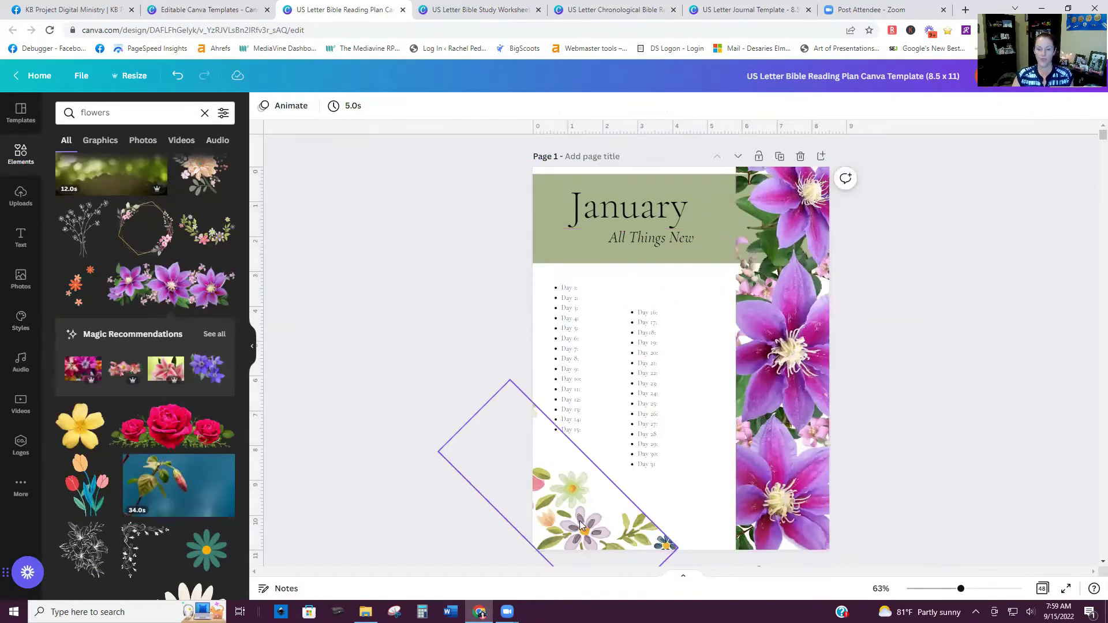
left_click_drag(168, 298, 456, 450)
Step: Recolour the January page's green header block to the light purple photo colour
left_click(558, 256)
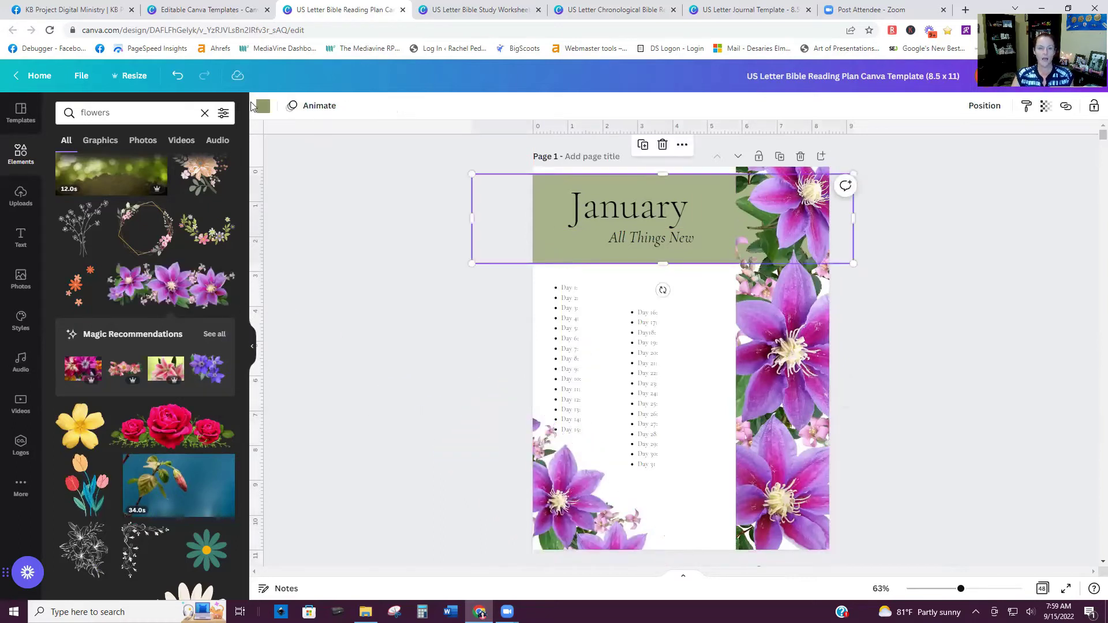
left_click(263, 106)
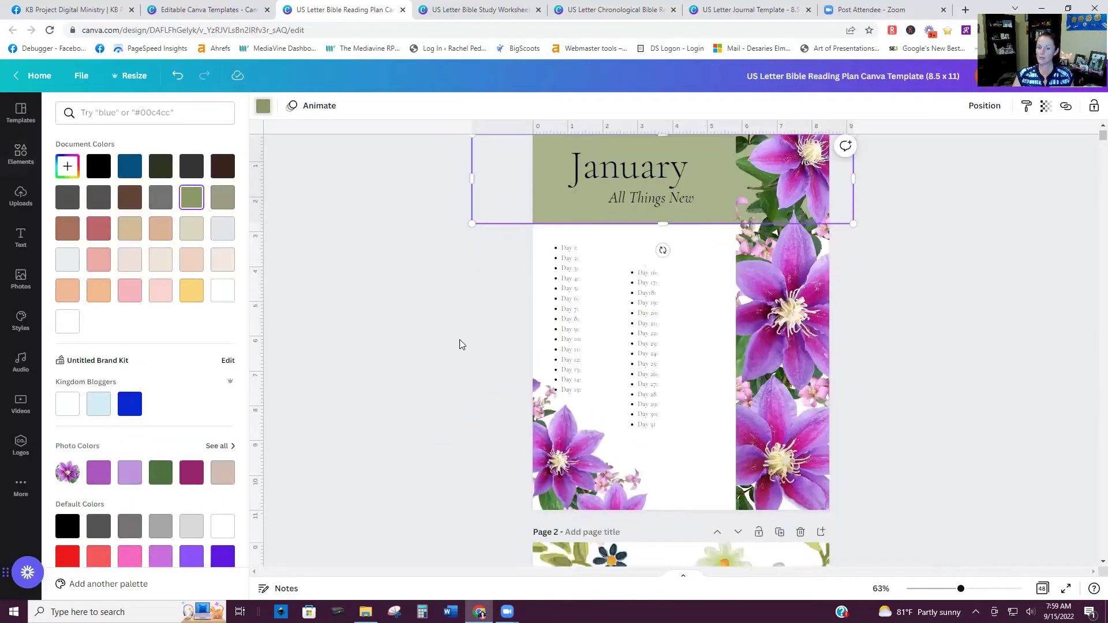
scroll(458, 344, "down", 3)
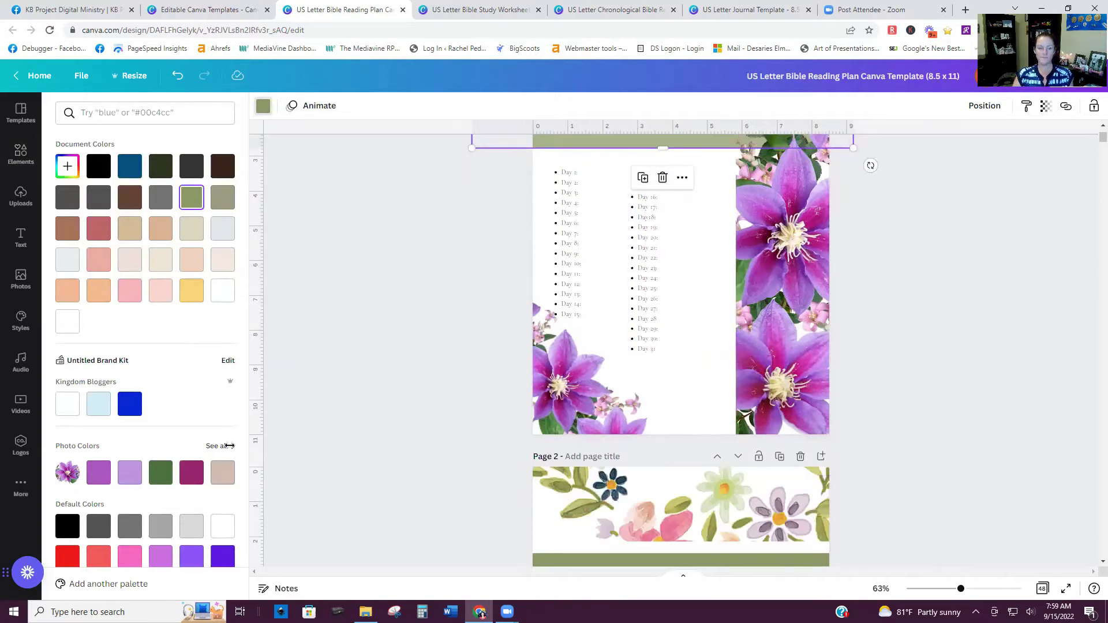
scroll(367, 397, "down", 2)
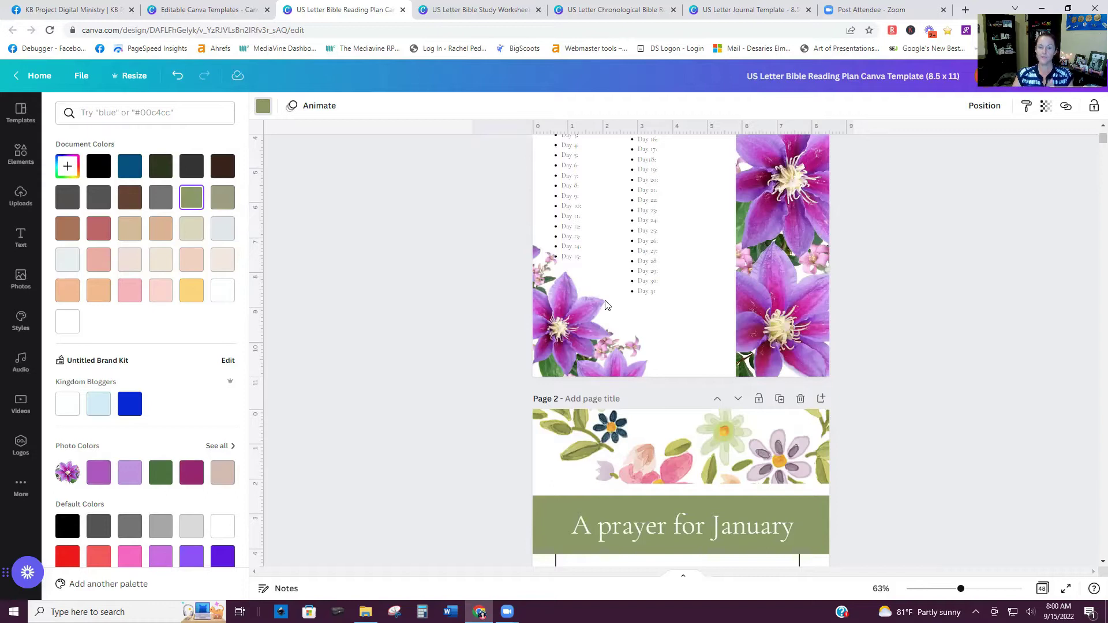
scroll(357, 348, "up", 4)
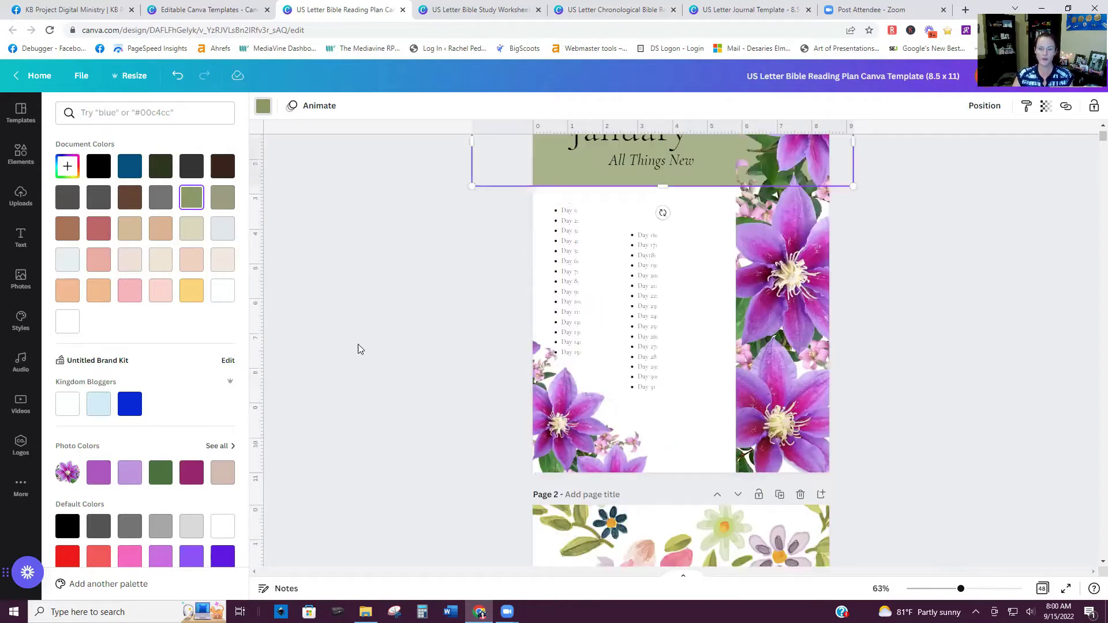
left_click(130, 472)
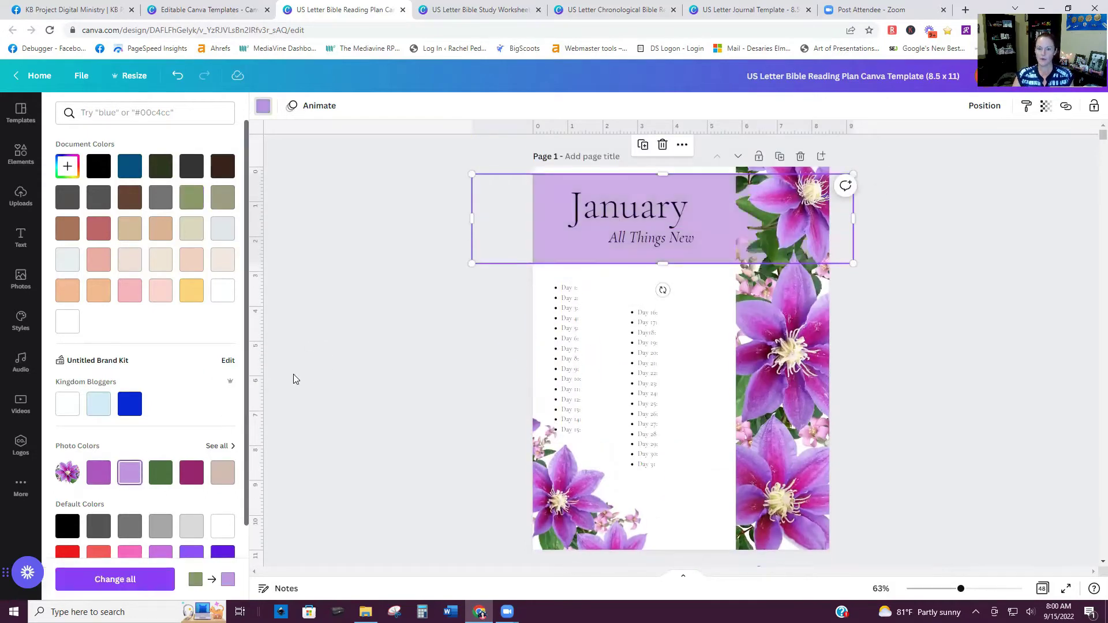
key("Escape")
left_click(903, 312)
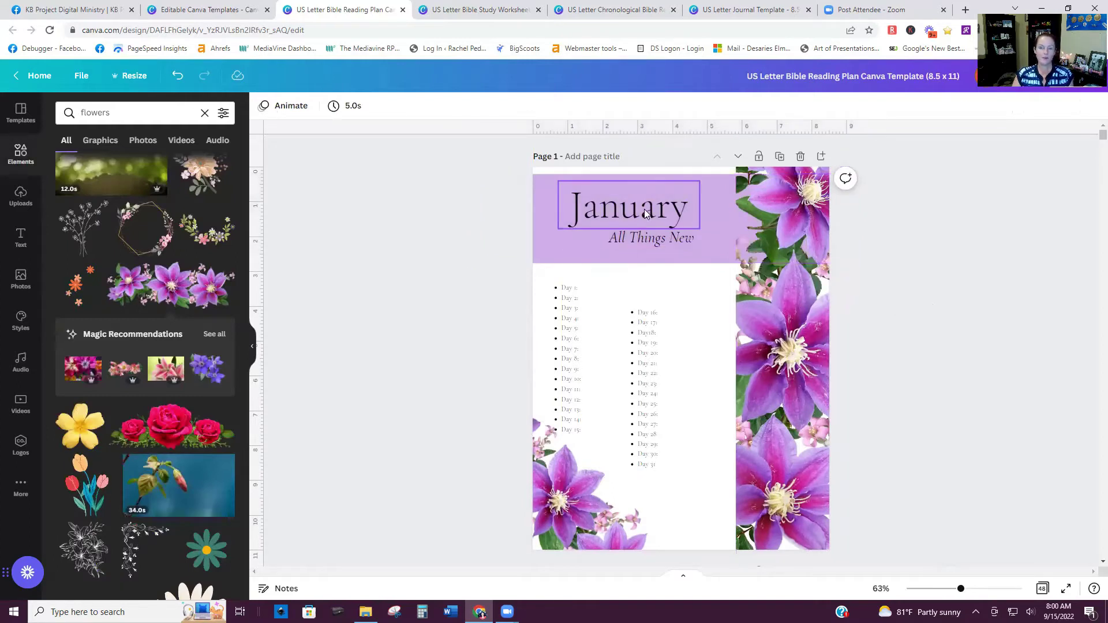
Step: Scroll down to page 2 and select its top floral image
left_click(641, 231)
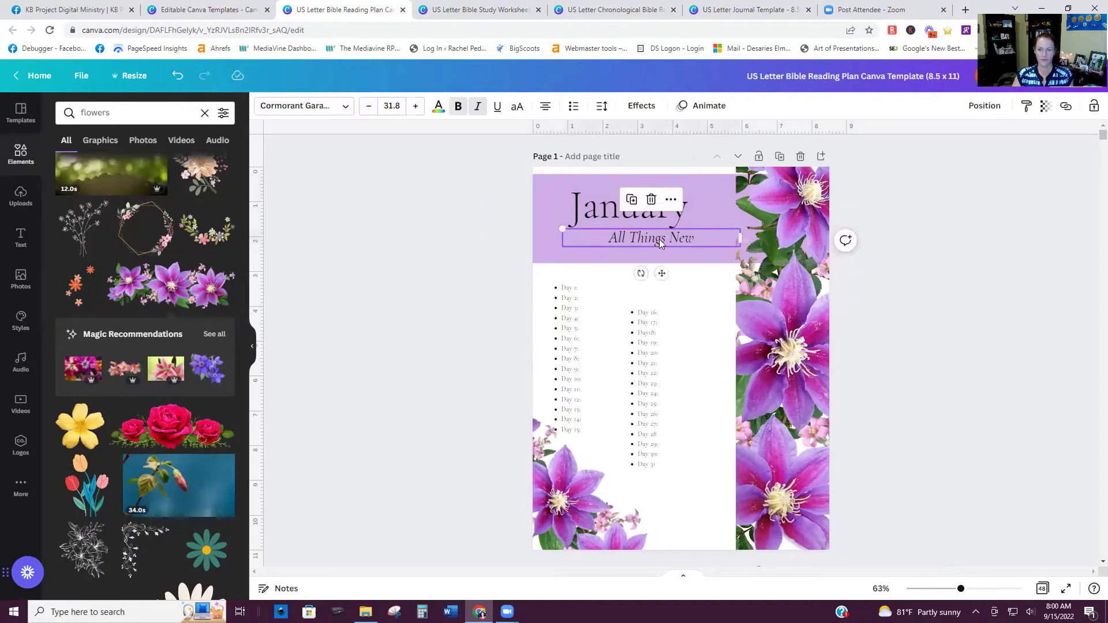
left_click(946, 386)
scroll(944, 381, "down", 7)
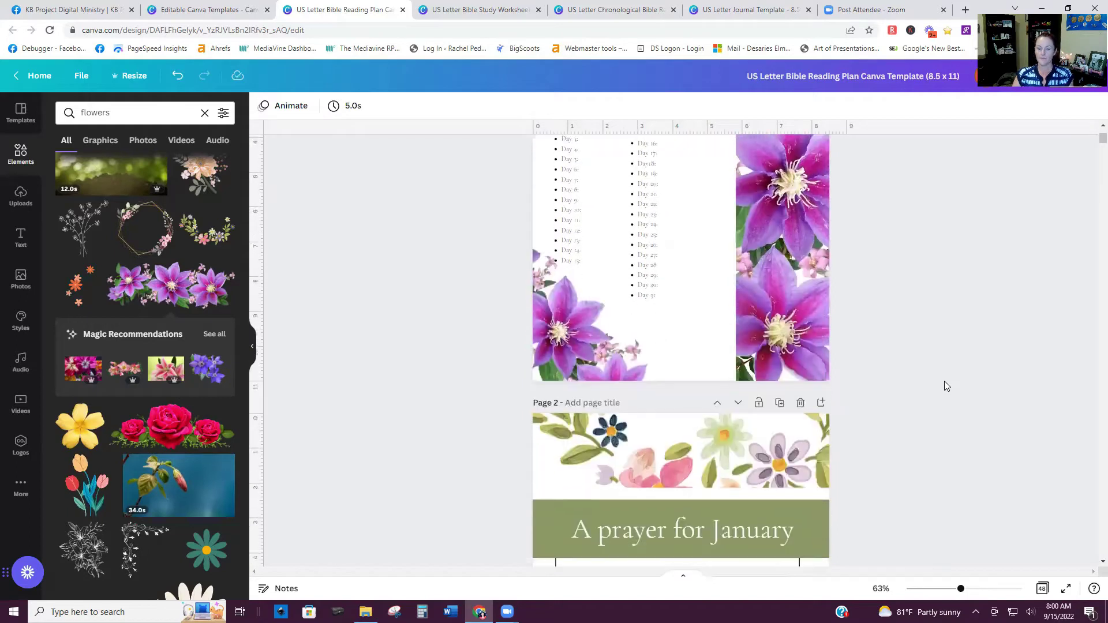
left_click(711, 255)
Step: Swap page 2's top and bottom-right flowers for purple clematis and make its title banner light purple
left_click(173, 285)
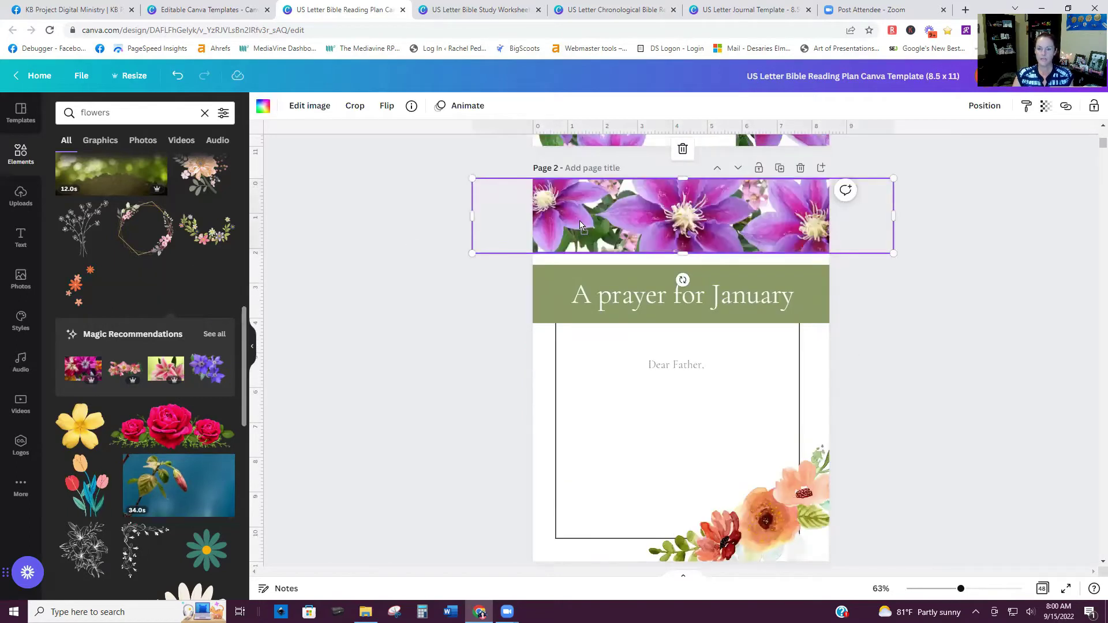
left_click_drag(176, 288, 798, 516)
left_click(822, 298)
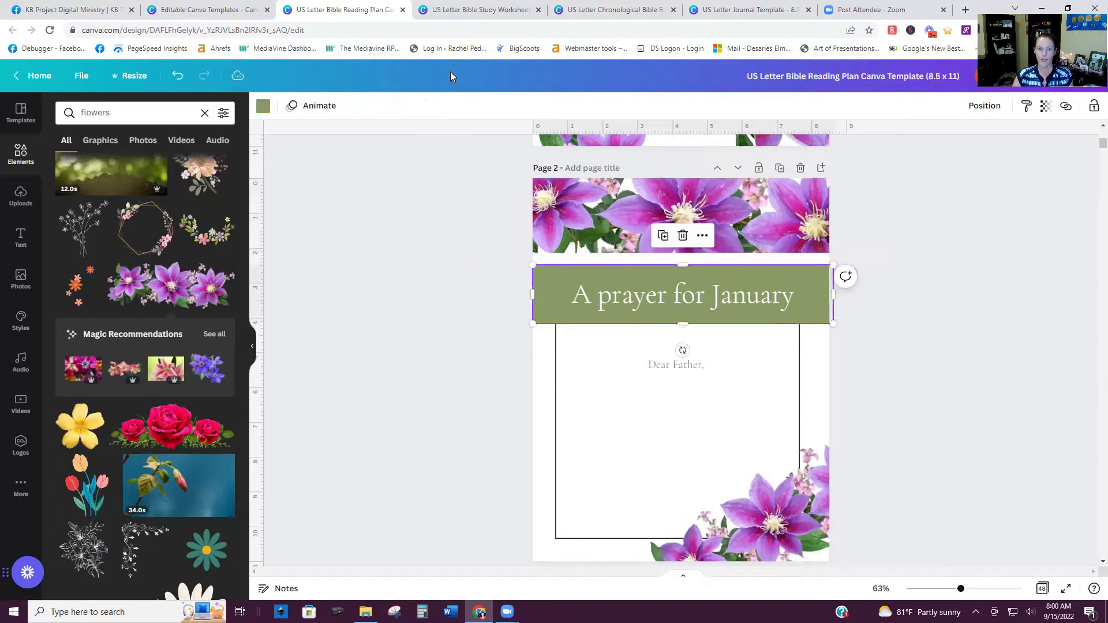
left_click(263, 106)
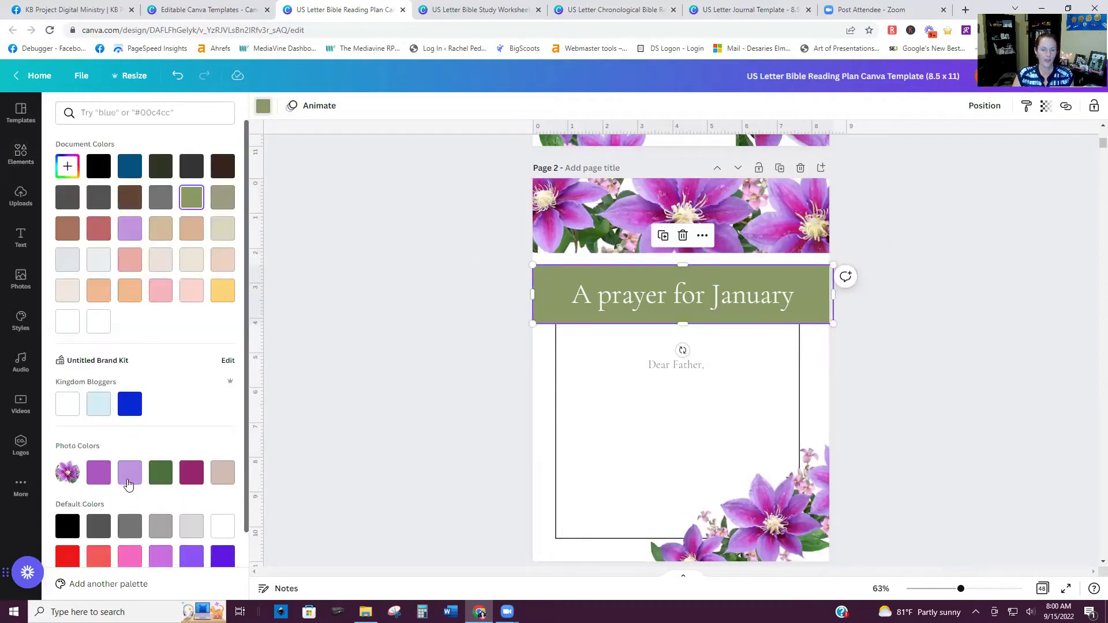
left_click(129, 473)
Step: Check the 'Dear Father,' and 'A prayer for January' text, then show all pages in grid view
left_click(696, 366)
left_click(697, 367)
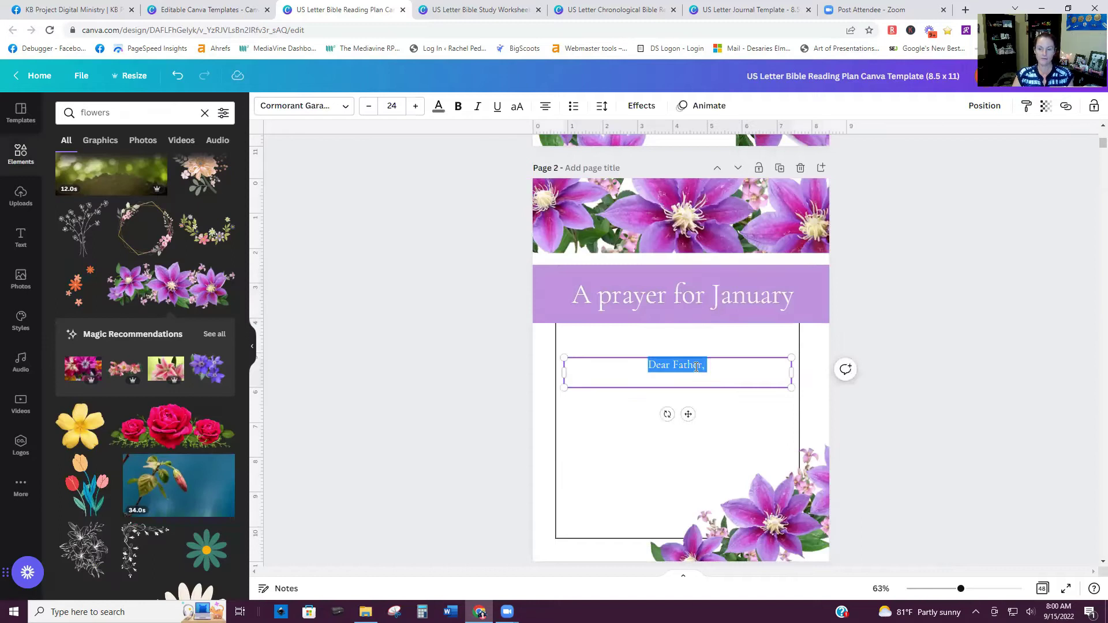
left_click(701, 289)
left_click(702, 288)
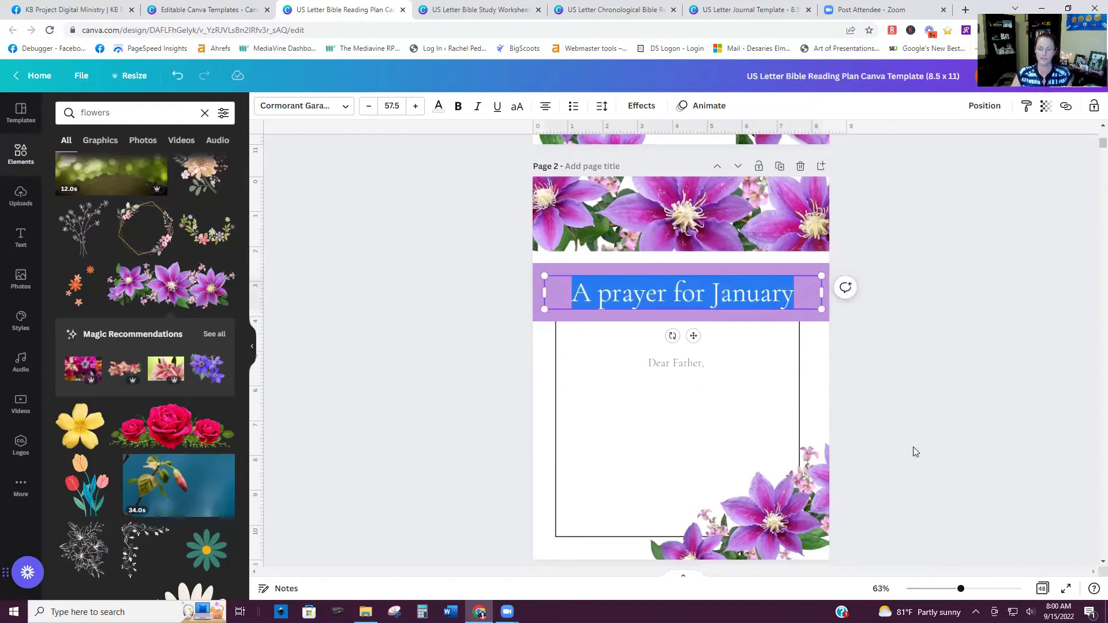
scroll(913, 447, "down", 8)
scroll(913, 446, "down", 5)
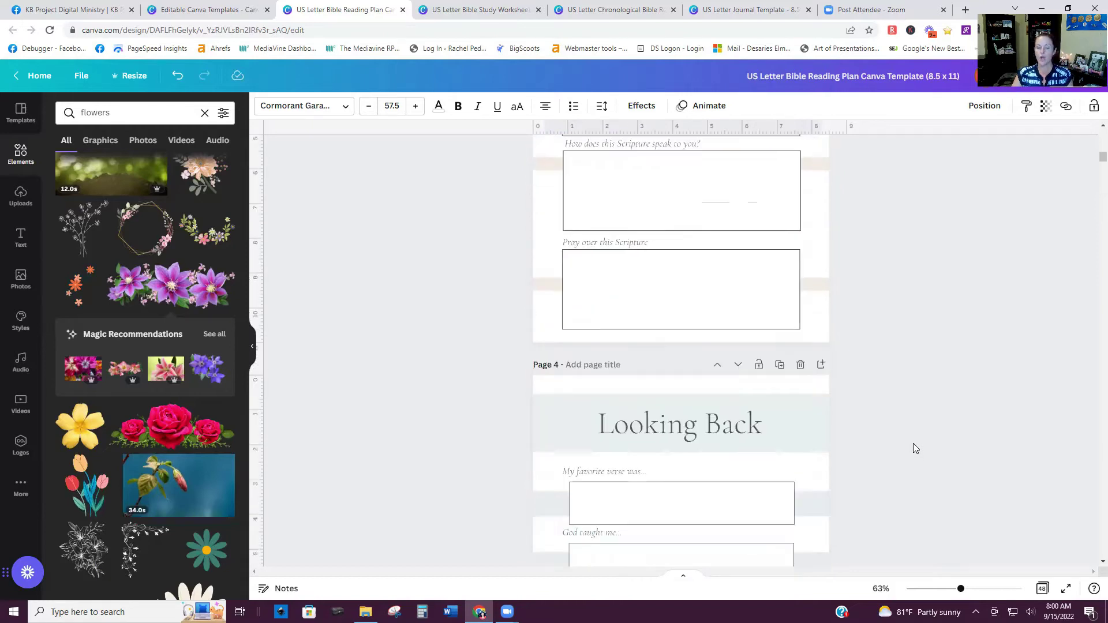
left_click(1042, 589)
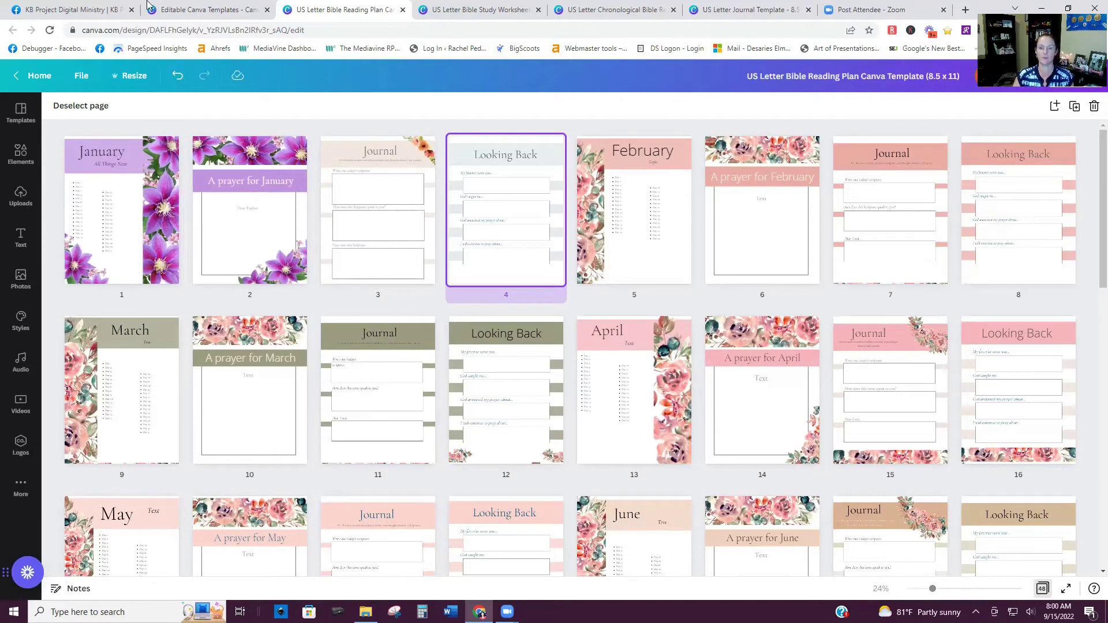
left_click(472, 10)
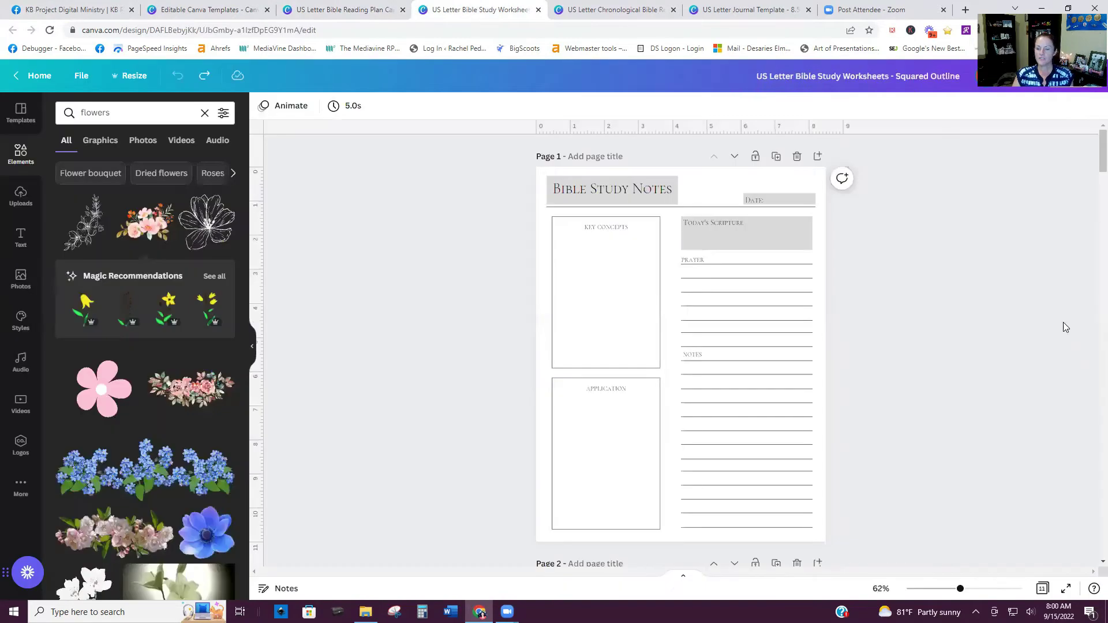
left_click(1042, 589)
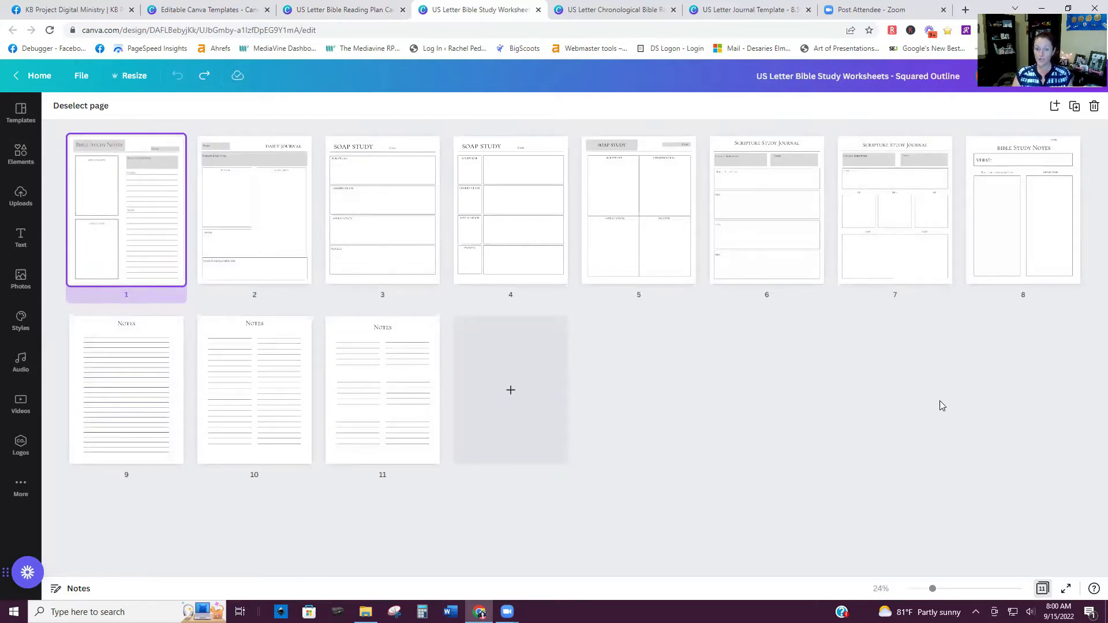
left_click(1042, 589)
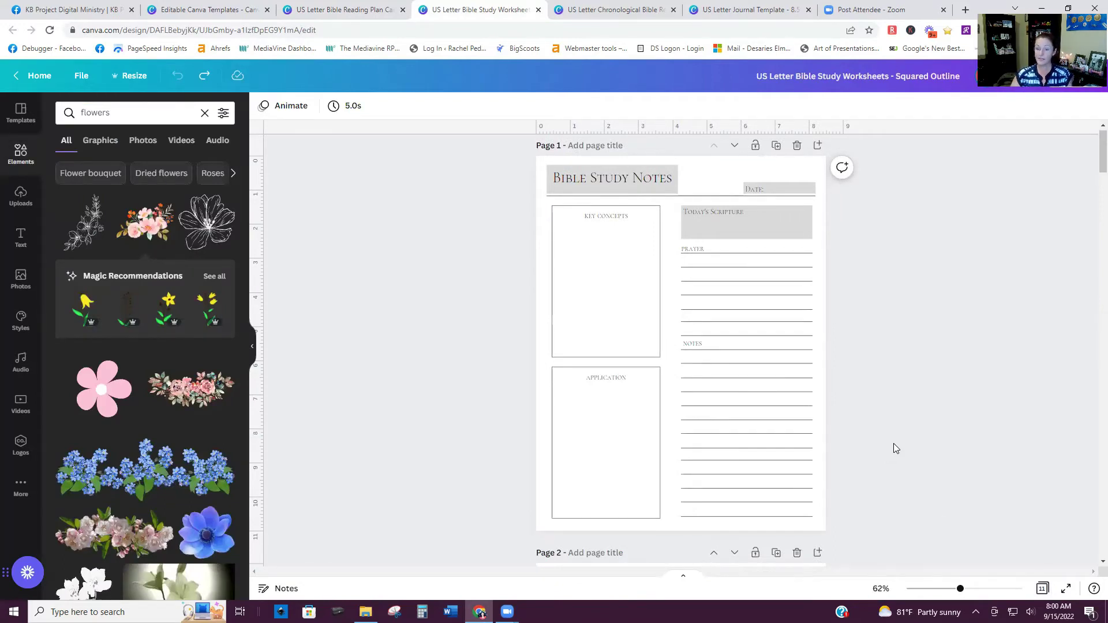
scroll(892, 444, "down", 8)
scroll(882, 408, "down", 6)
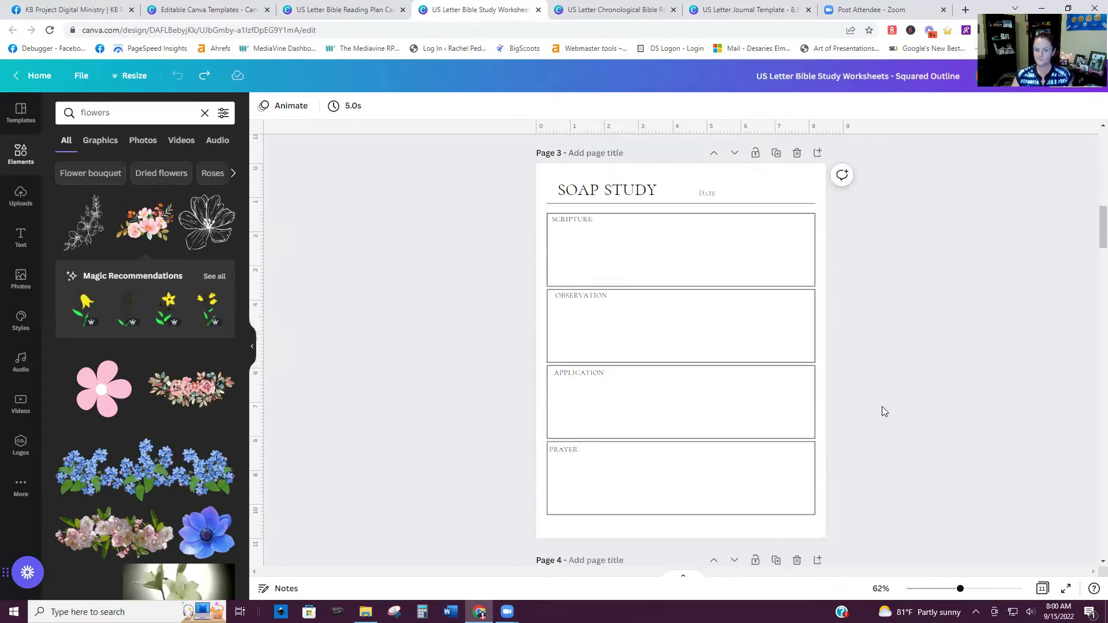
scroll(874, 408, "down", 5)
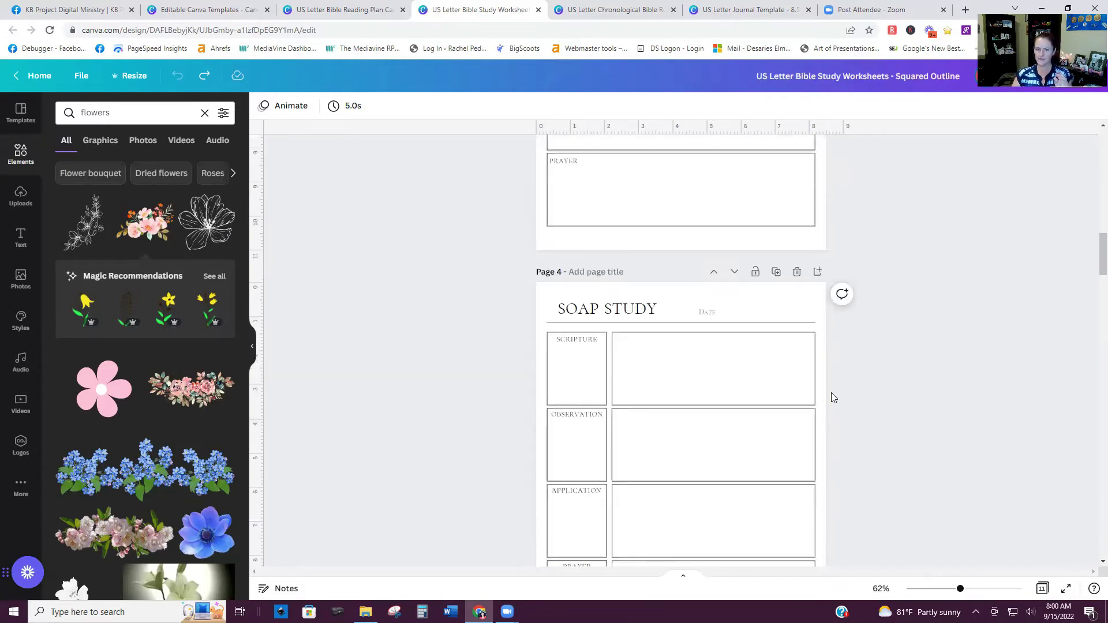
scroll(808, 387, "up", 3)
scroll(643, 462, "down", 3)
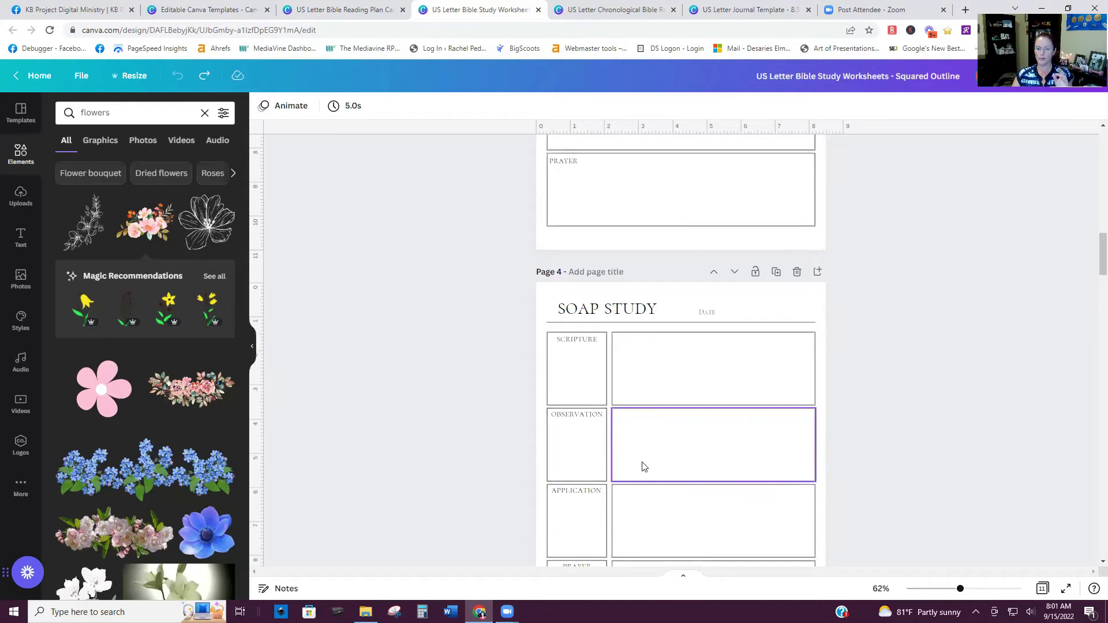
scroll(657, 374, "down", 10)
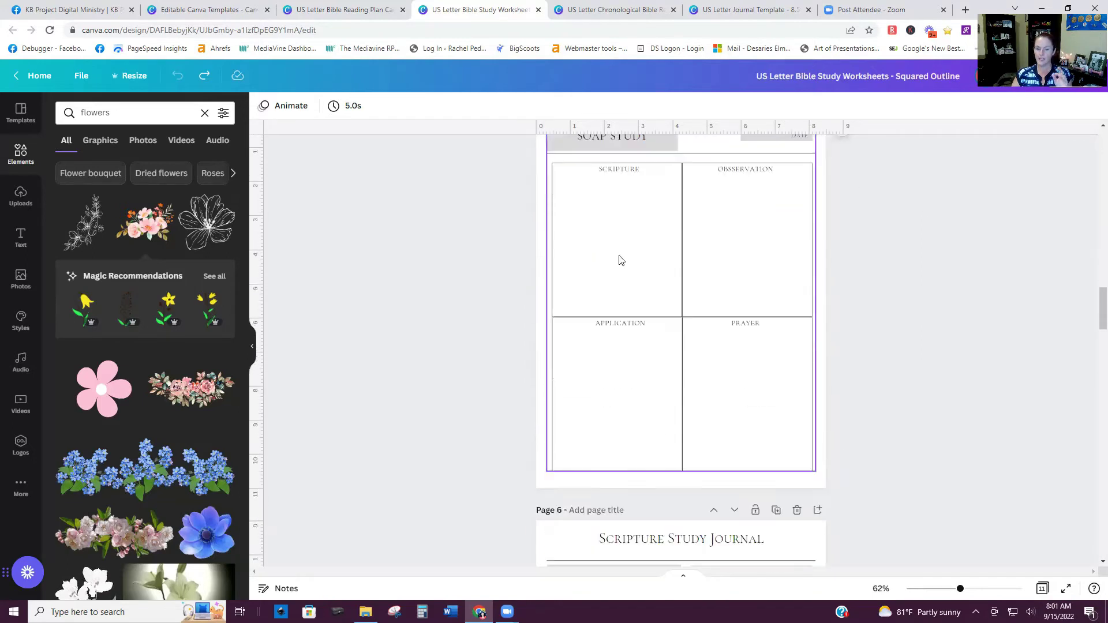
scroll(1064, 408, "up", 5)
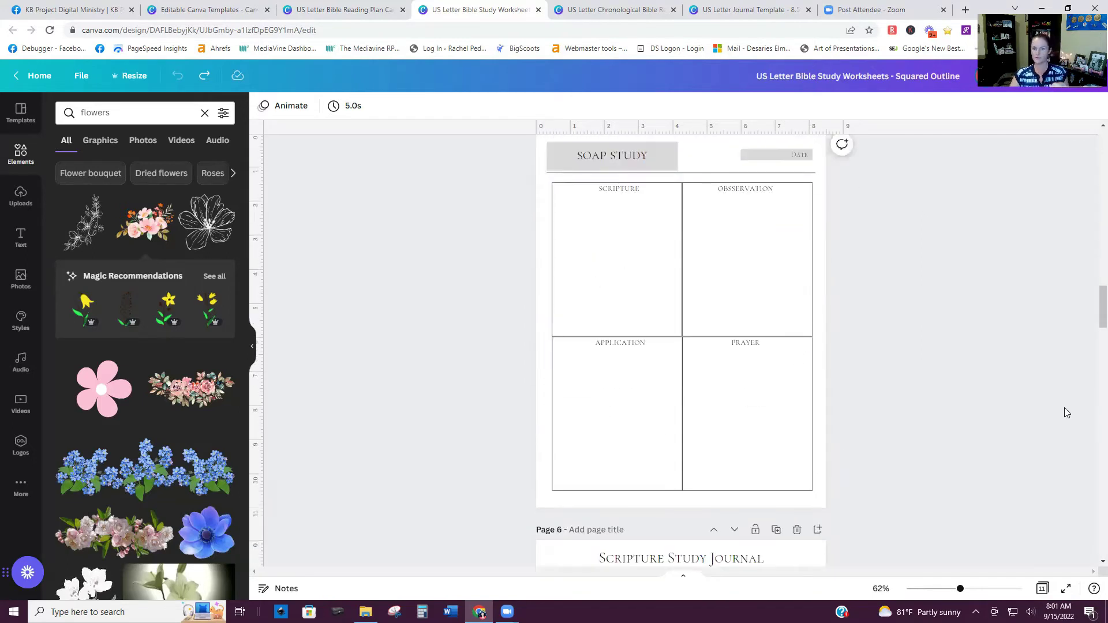
scroll(1093, 227, "up", 20)
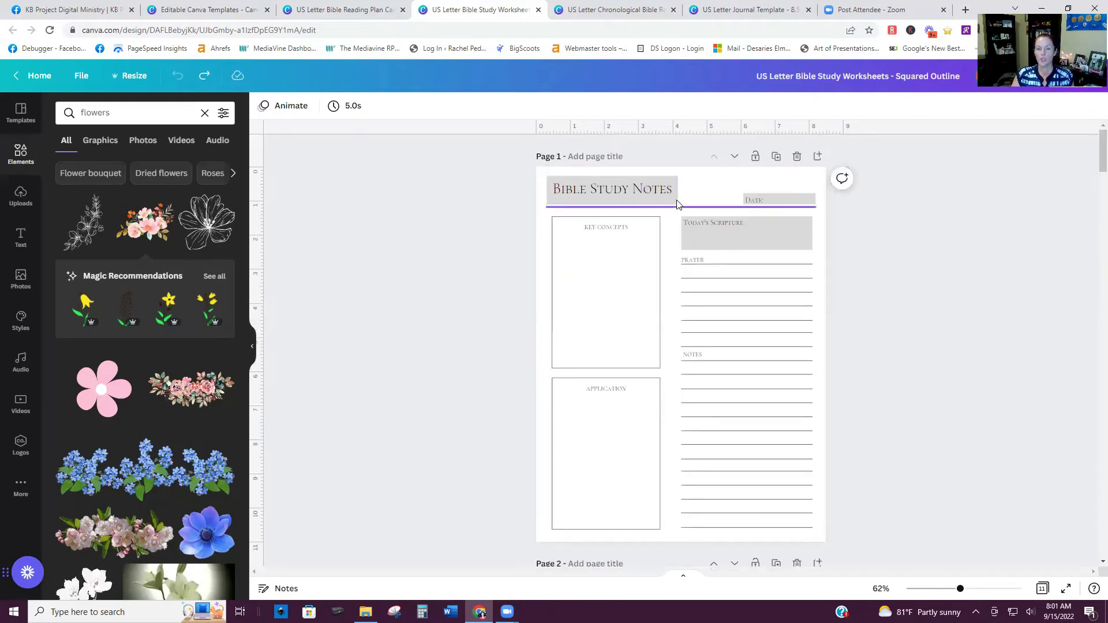
Step: Add a shrunken, horizontally flipped pink watercolour bouquet to the Application box's bottom-left corner
left_click(161, 233)
left_click_drag(565, 279, 704, 369)
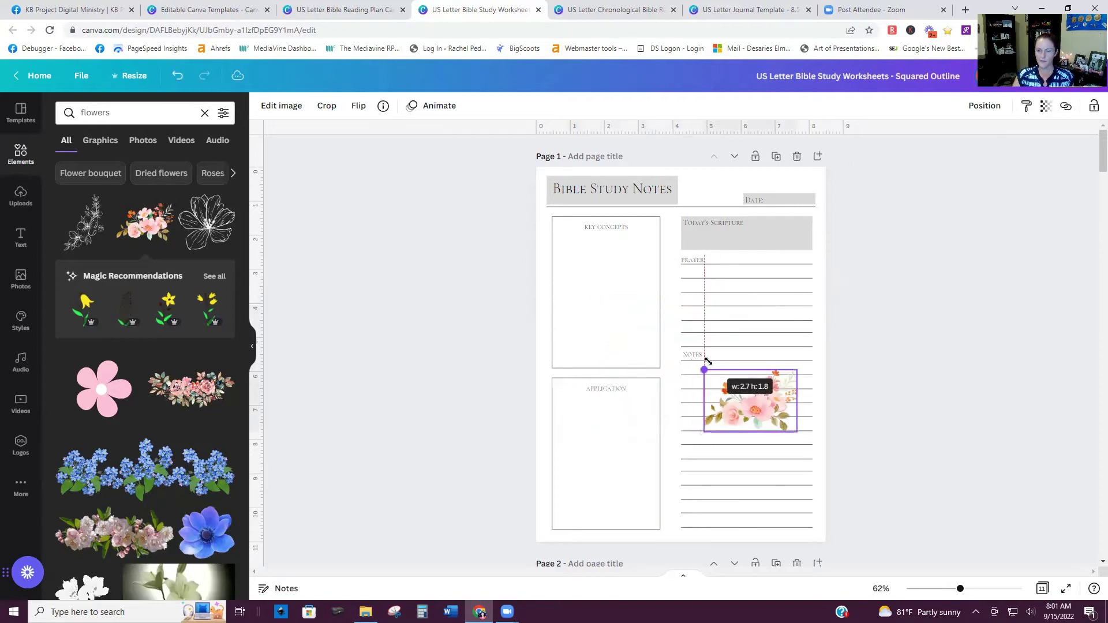
left_click_drag(736, 413, 623, 485)
left_click(359, 106)
left_click(359, 134)
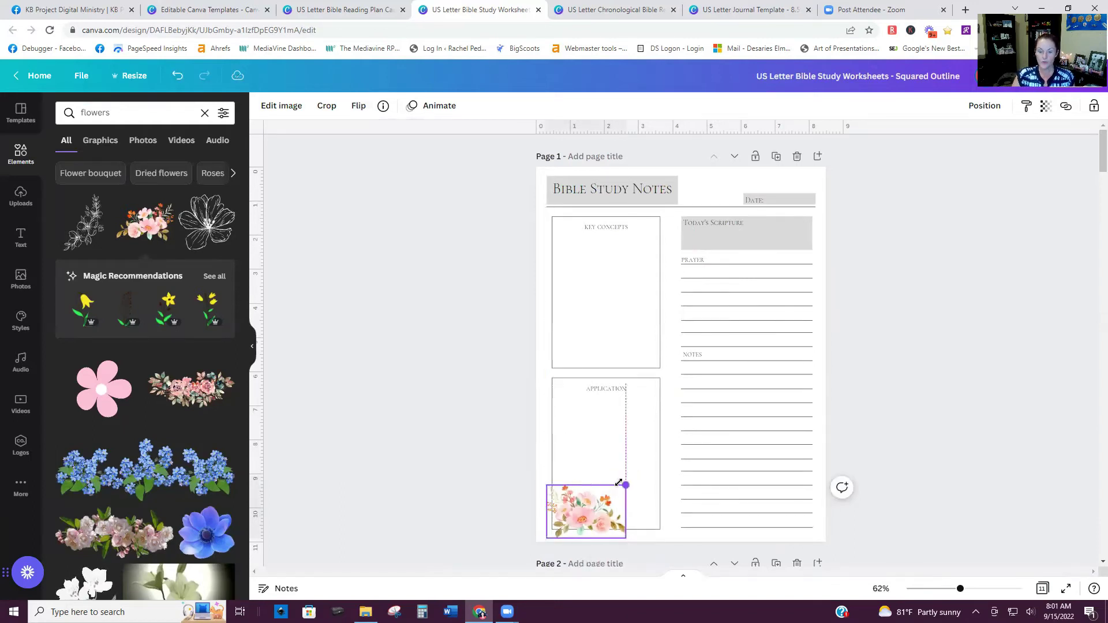
mouse_move(587, 518)
left_mouse_down()
mouse_move(583, 504)
mouse_move(576, 518)
left_mouse_up()
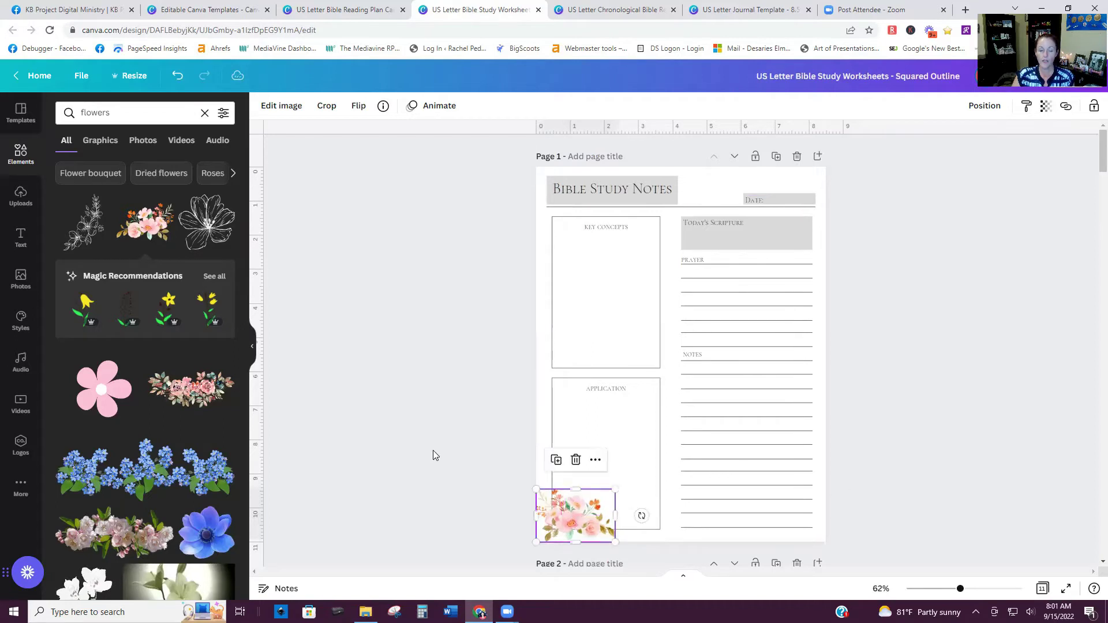
Step: Give the Bible Study Notes title box and the Today's Scripture box a pale pink fill
left_click(675, 193)
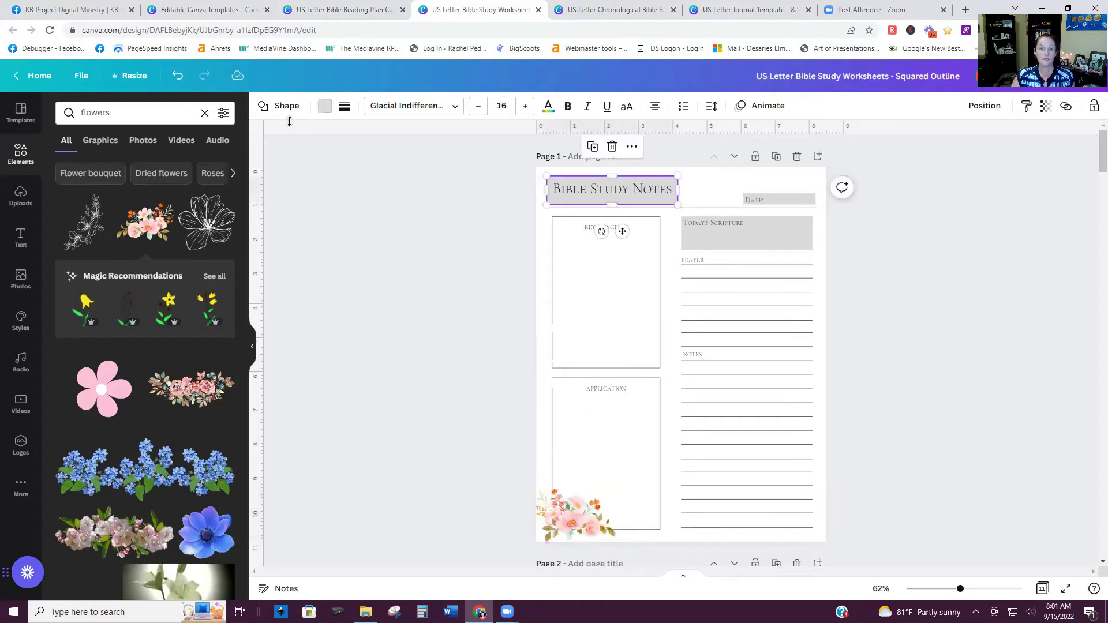
left_click(325, 106)
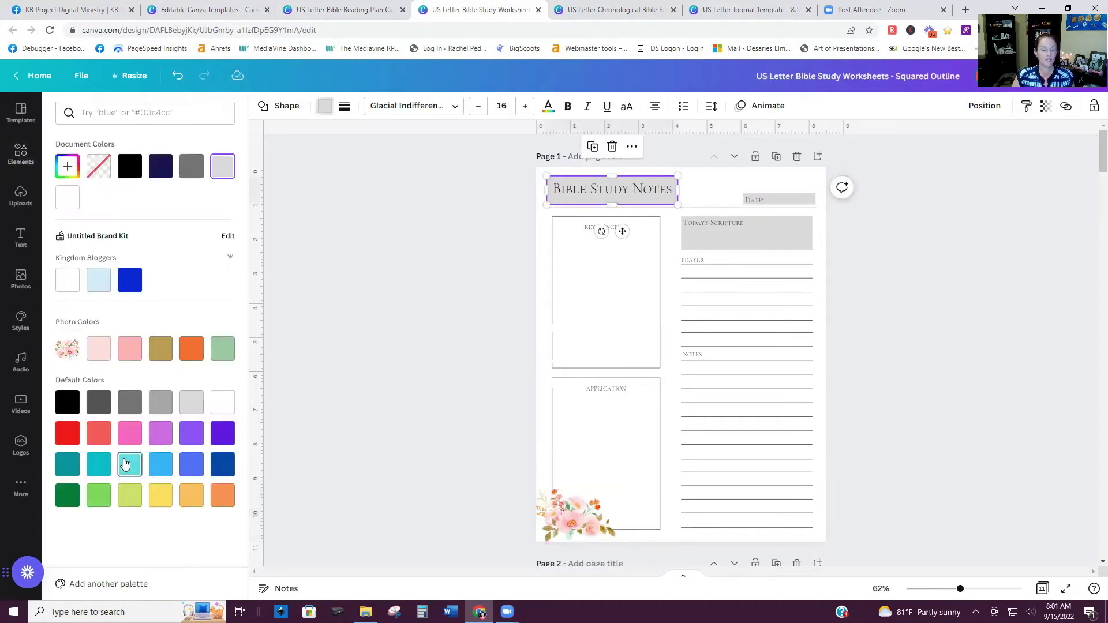
left_click(95, 352)
left_click(225, 357)
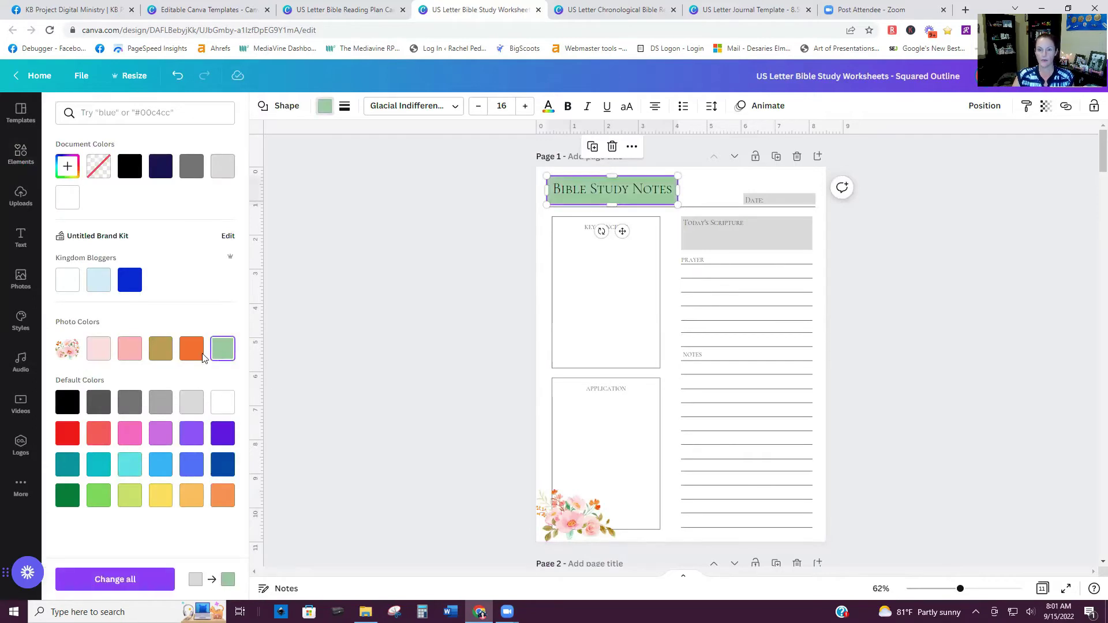
left_click(107, 358)
left_click(747, 237)
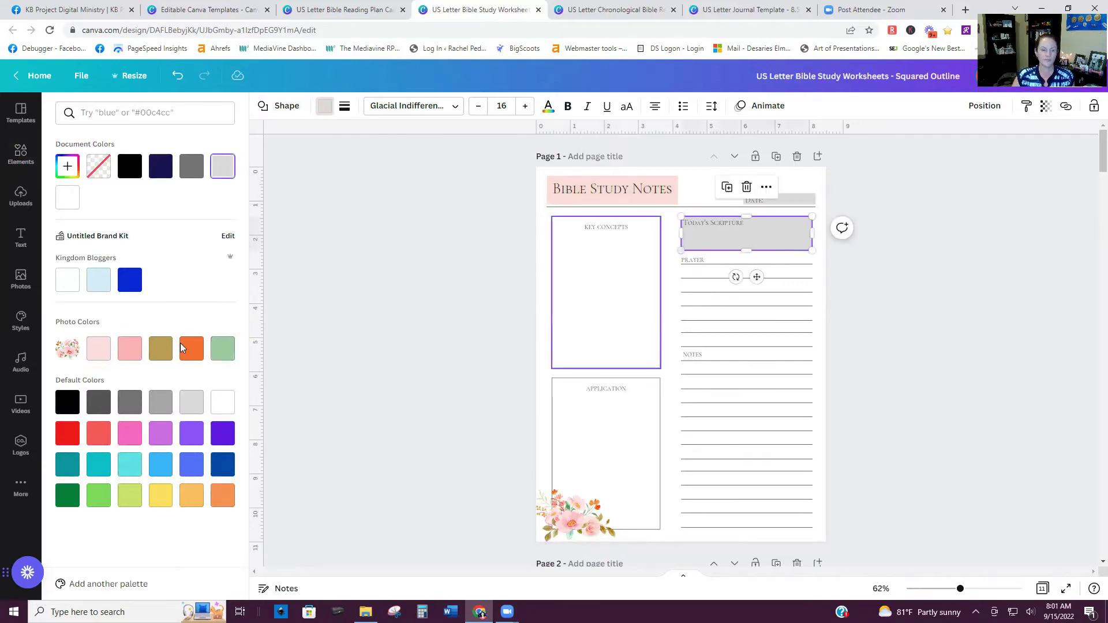
left_click(100, 350)
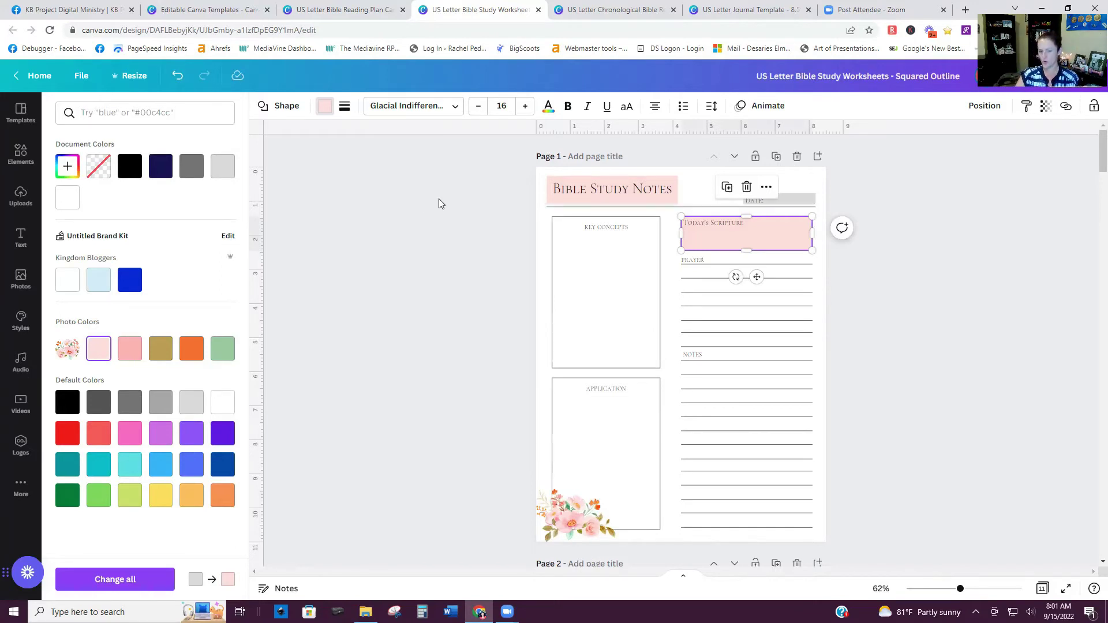
scroll(445, 203, "down", 20)
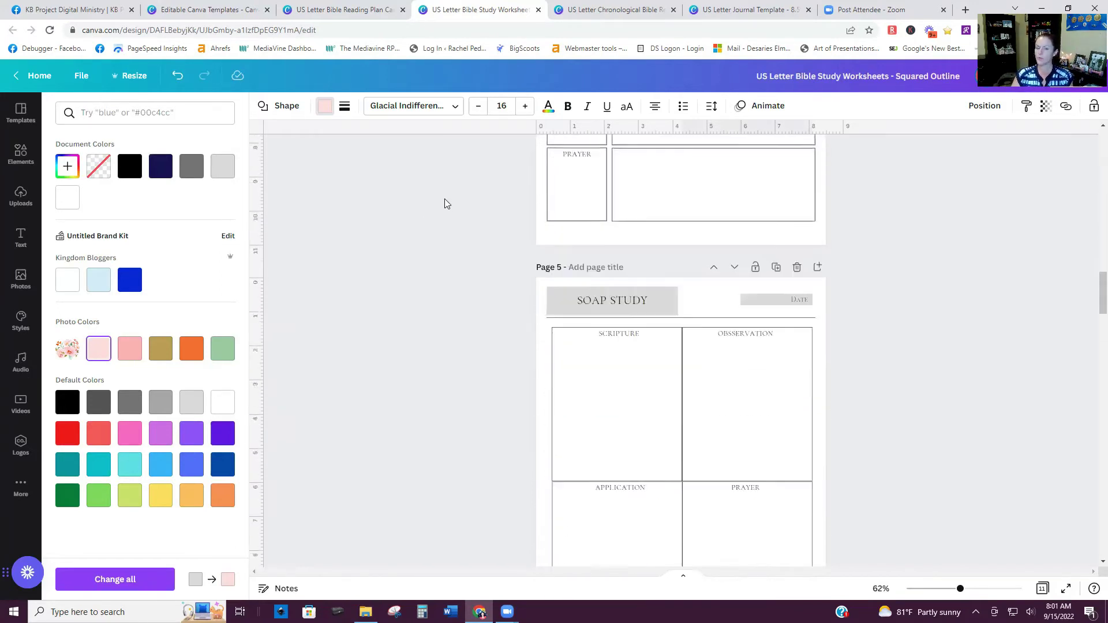
scroll(444, 203, "down", 15)
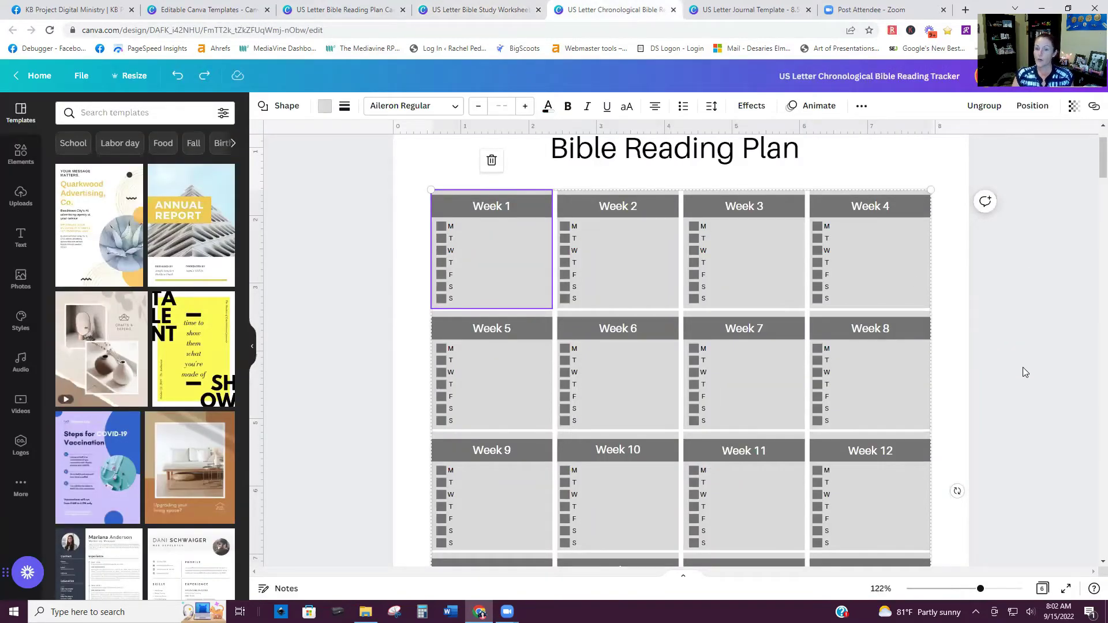
Step: Leave the tracker's page overview and return to editing page 2 at its title
scroll(1025, 372, "up", 3)
scroll(978, 373, "down", 4)
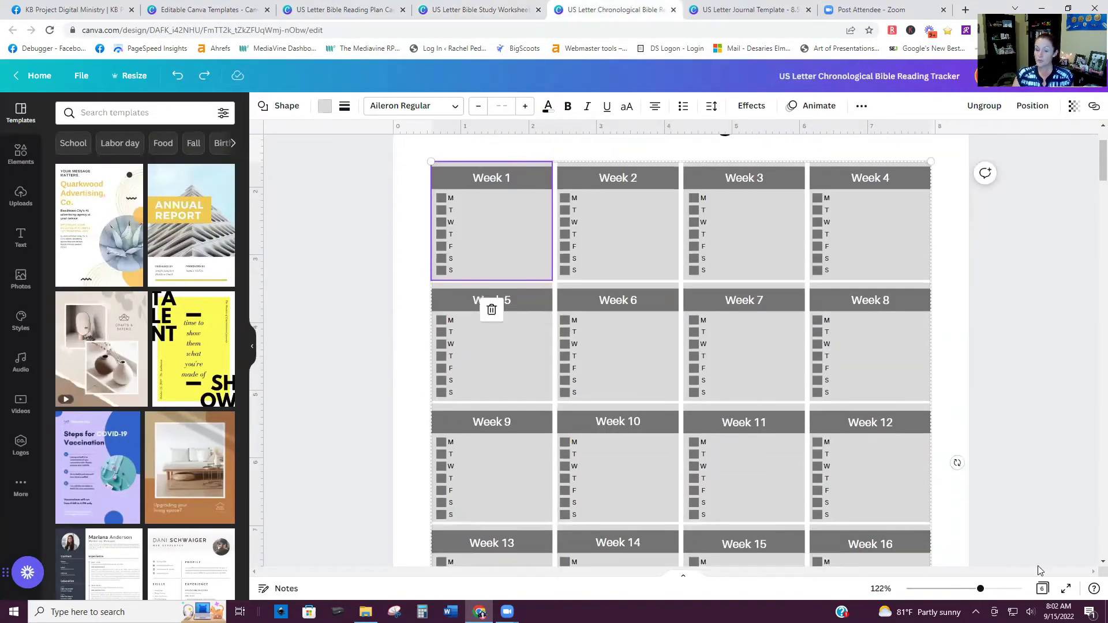
scroll(1092, 231, "down", 12)
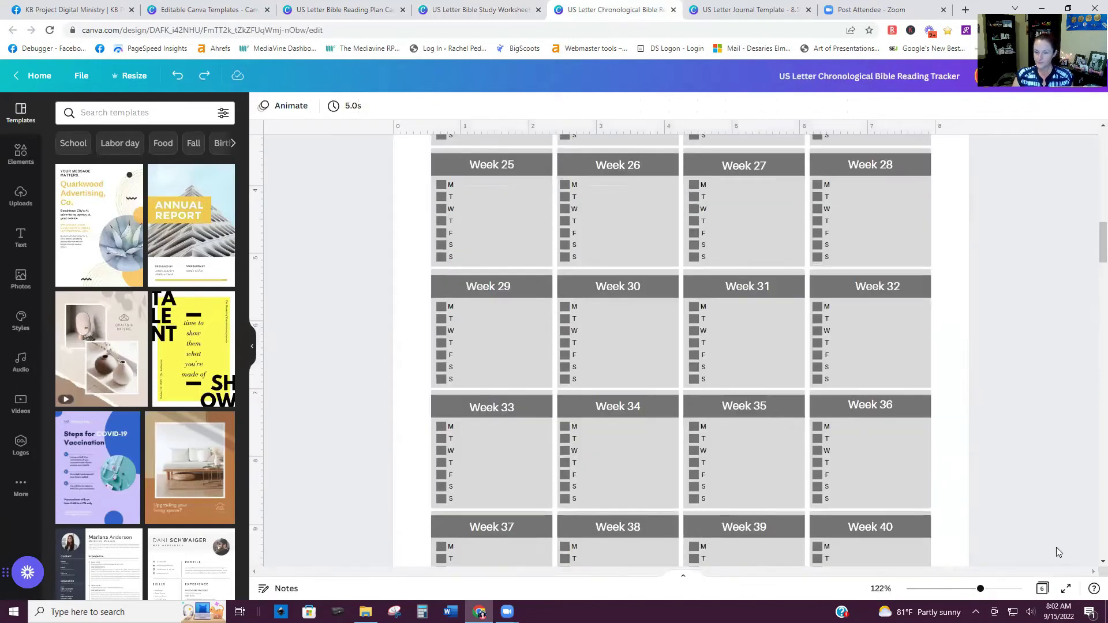
left_click(1040, 588)
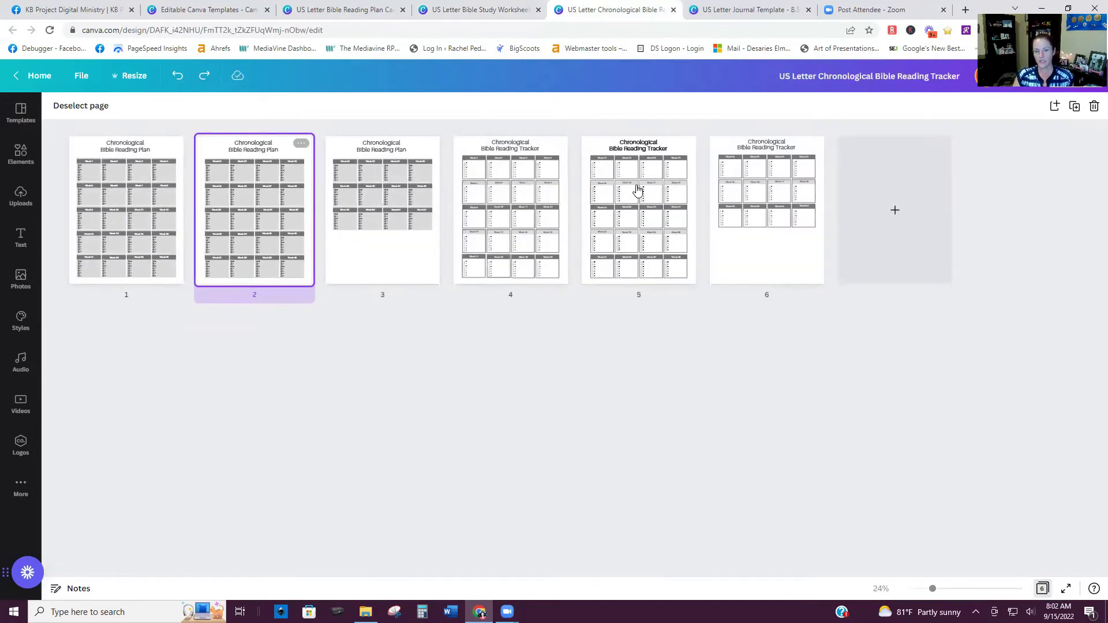
left_click(1043, 588)
scroll(464, 322, "up", 3)
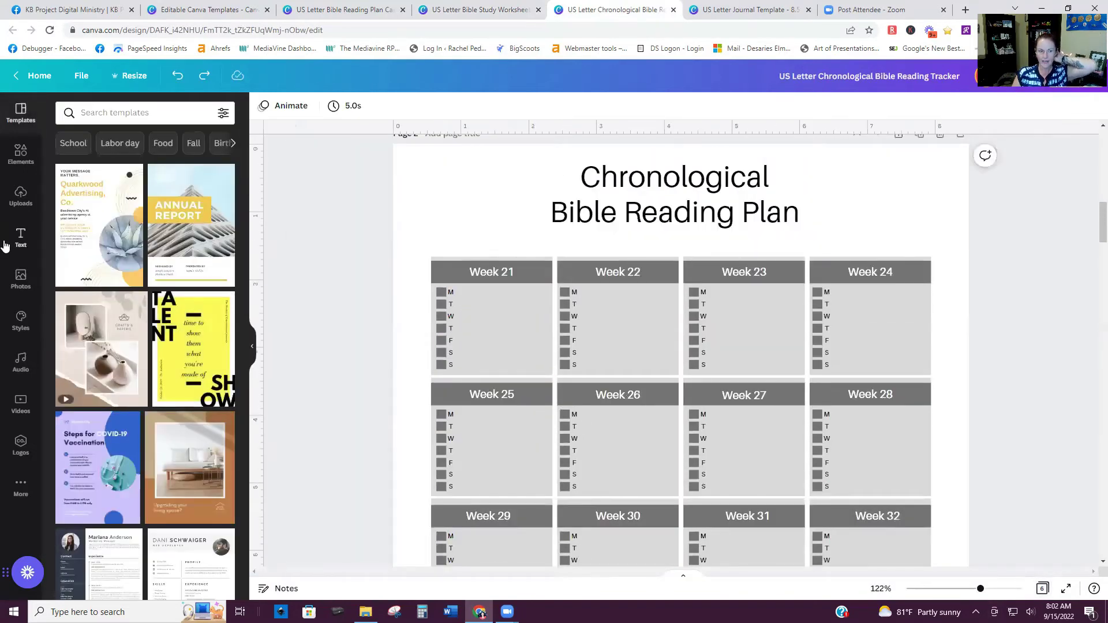
Step: Restore the floral image, flip it vertically, resize it and place it right of the title
left_click(21, 155)
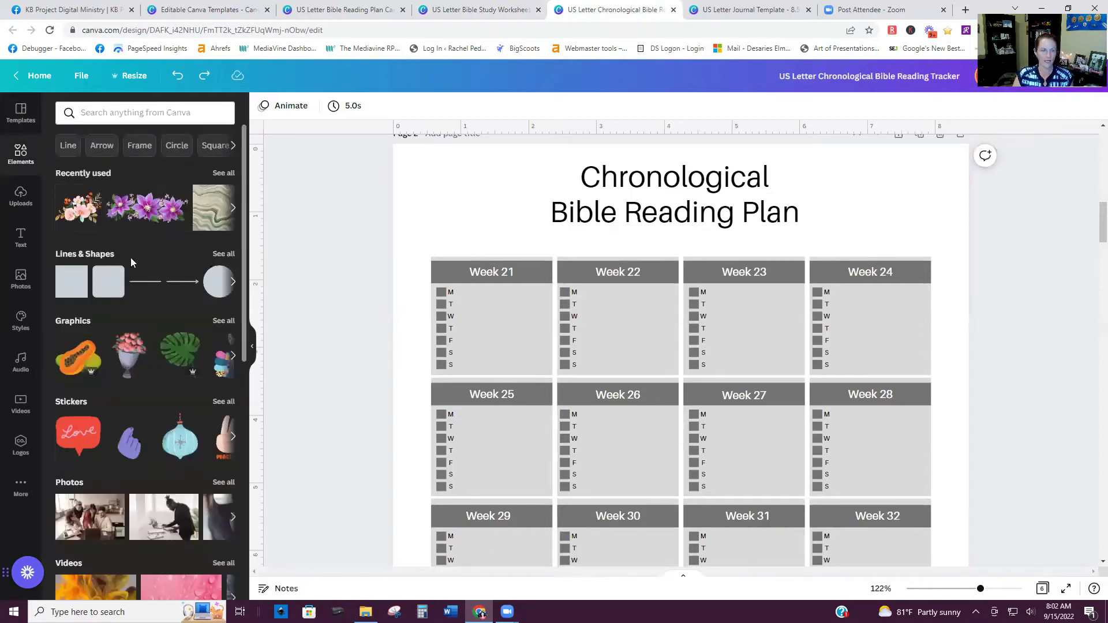
key("ctrl+y")
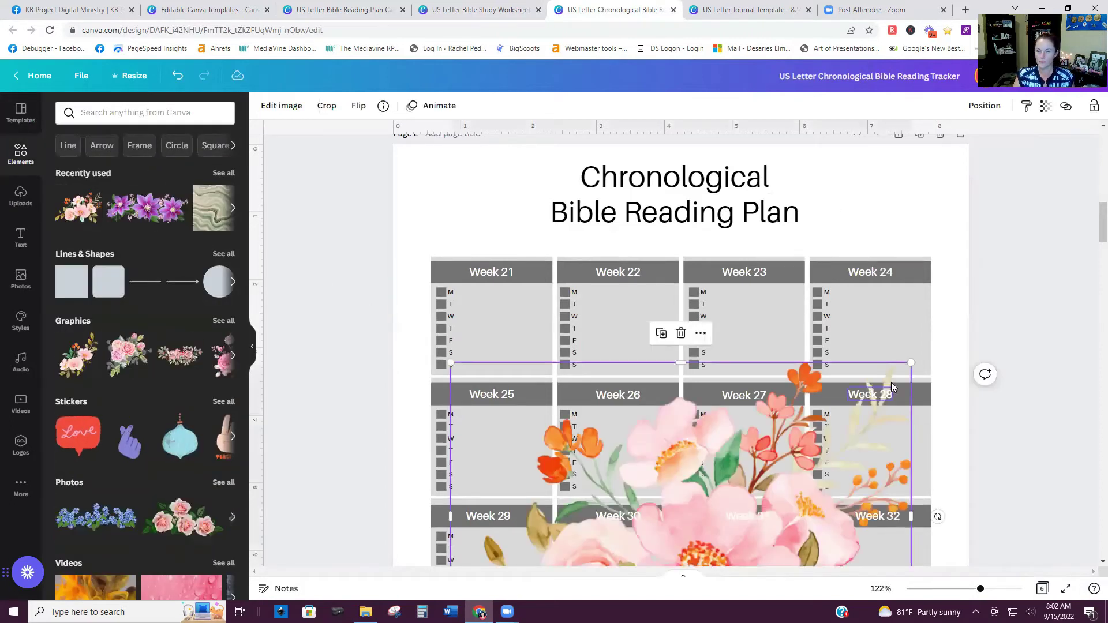
left_click_drag(909, 364, 811, 289)
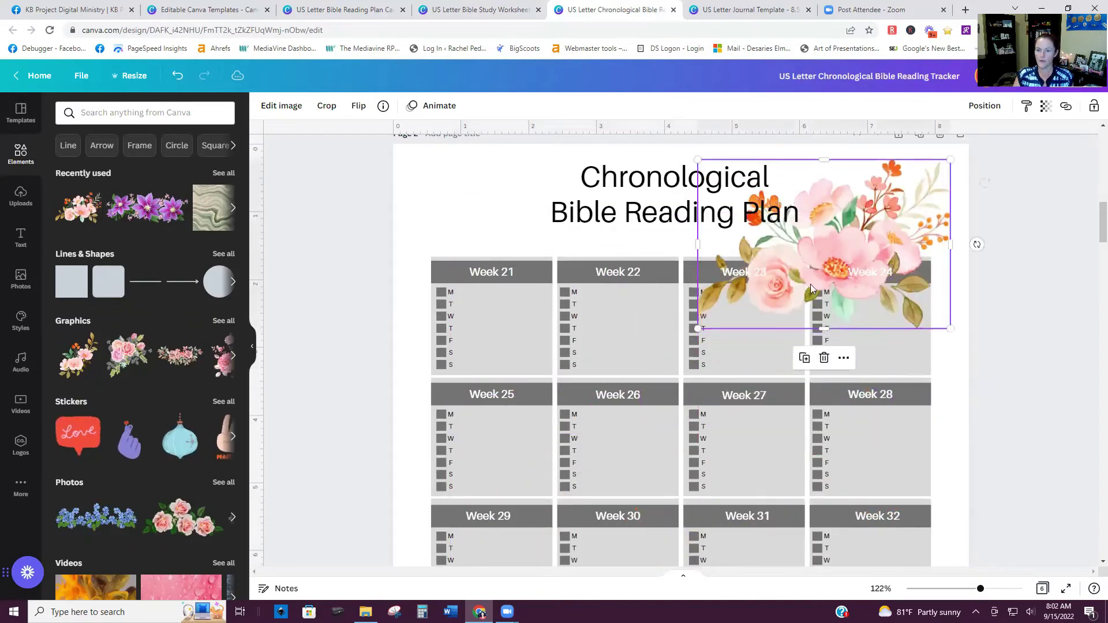
left_click(363, 106)
left_click(384, 159)
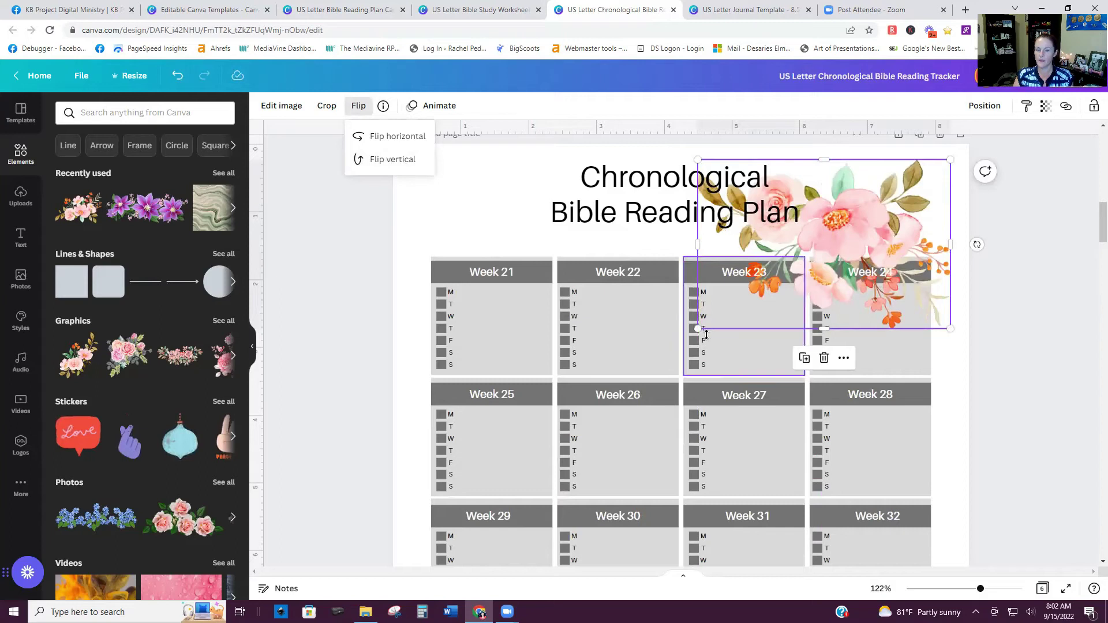
left_click_drag(698, 328, 823, 254)
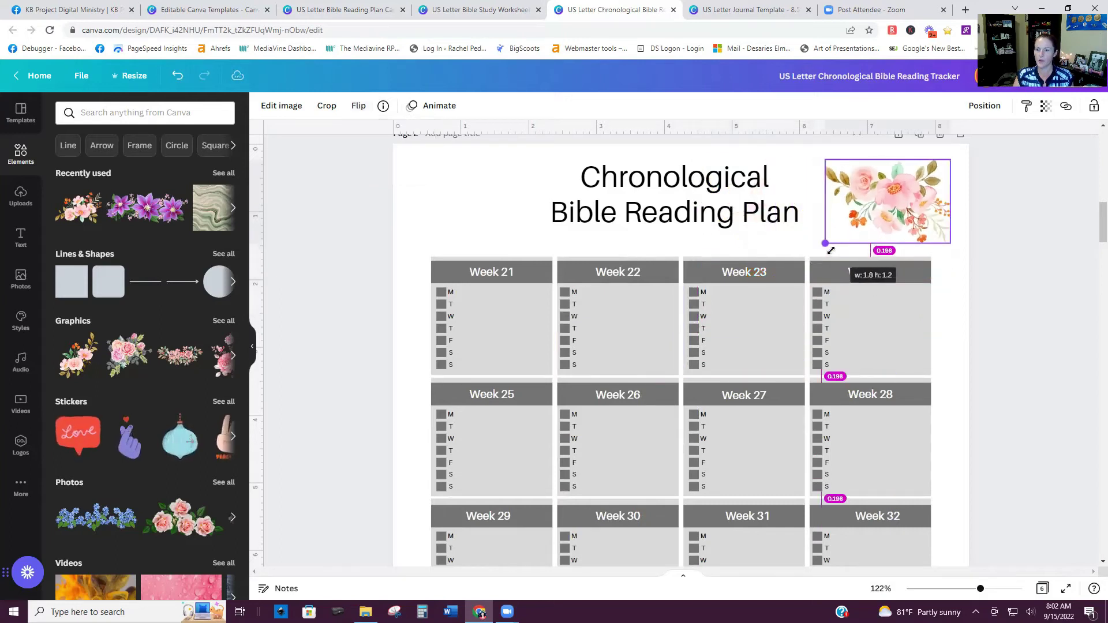
left_click_drag(903, 201, 919, 188)
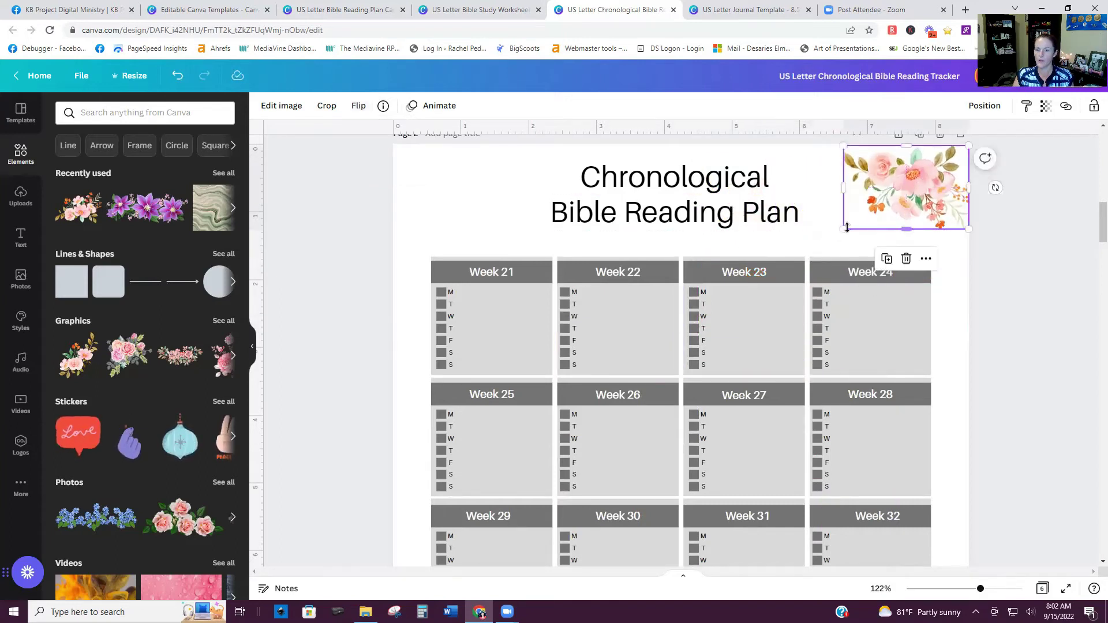
left_click_drag(838, 236, 810, 253)
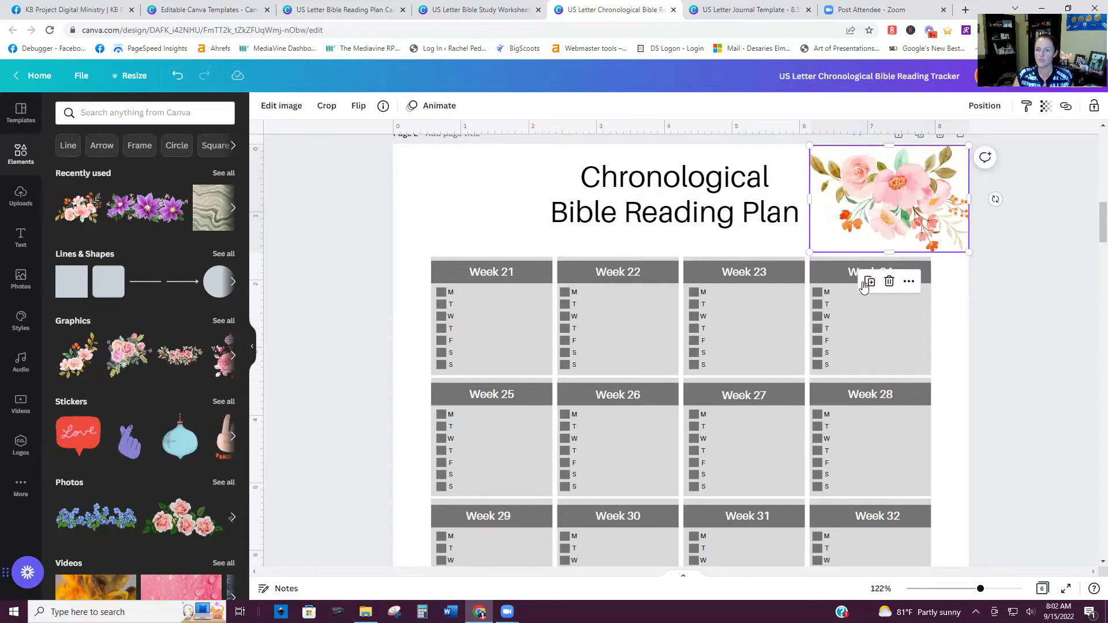
Step: Duplicate the flowers, flip the copy horizontally and place it in the top-left corner
left_click(869, 281)
left_click_drag(900, 207, 415, 205)
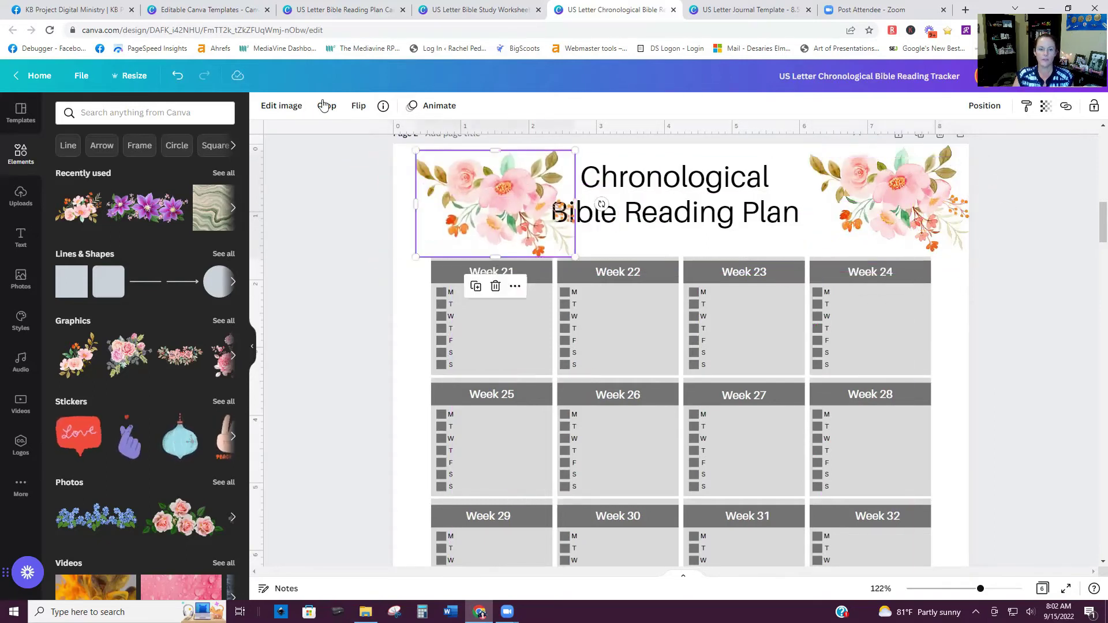
left_click(359, 105)
left_click(404, 137)
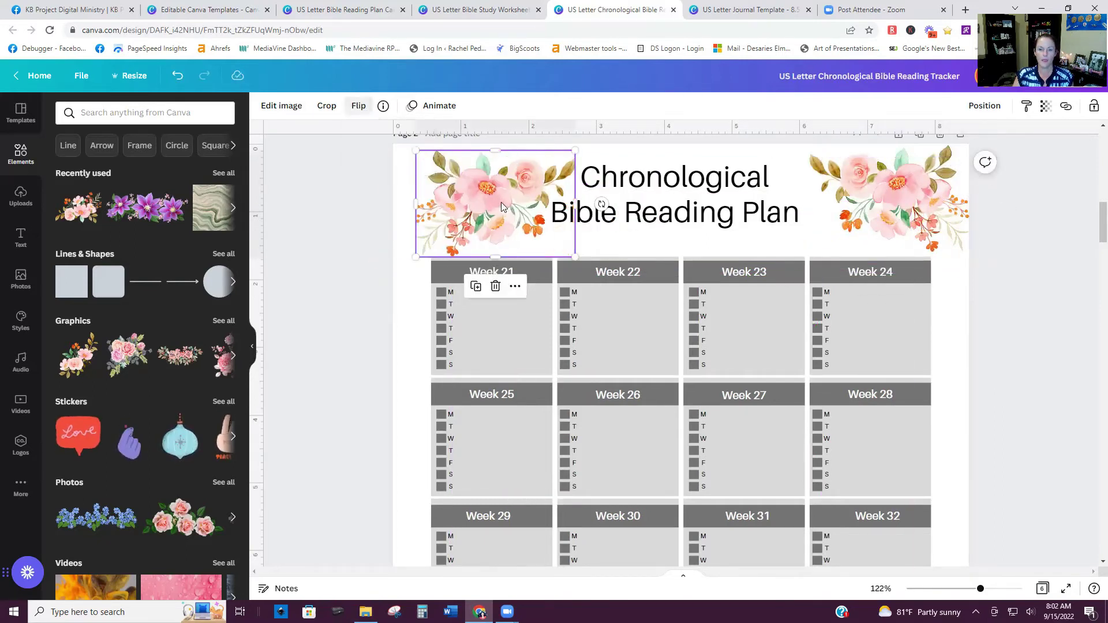
left_click_drag(501, 202, 482, 198)
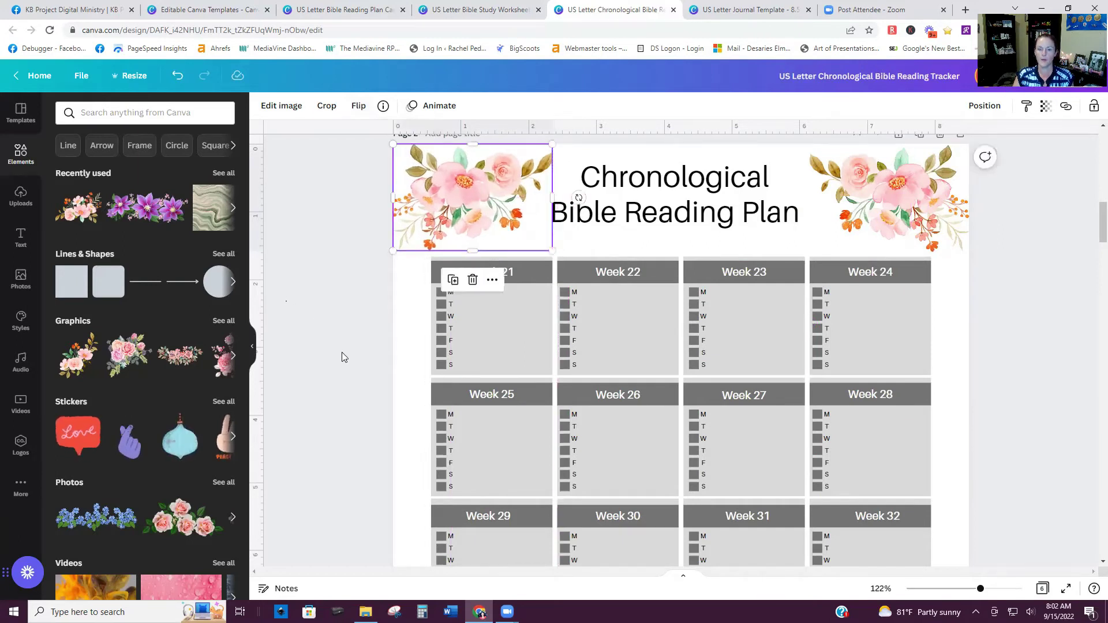
left_click(325, 355)
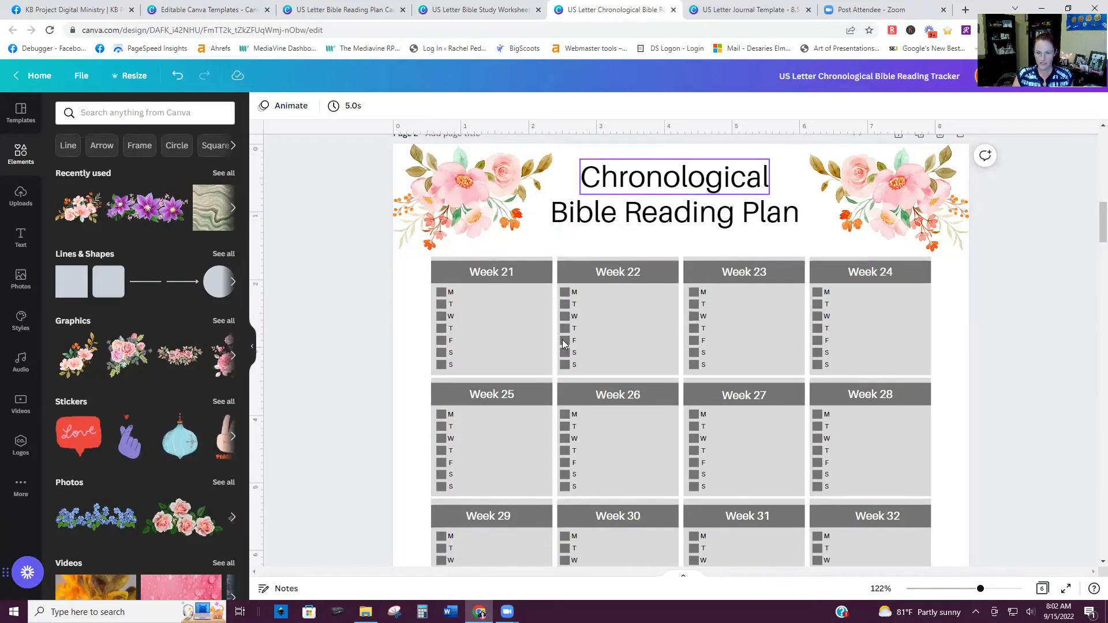
left_click(514, 312)
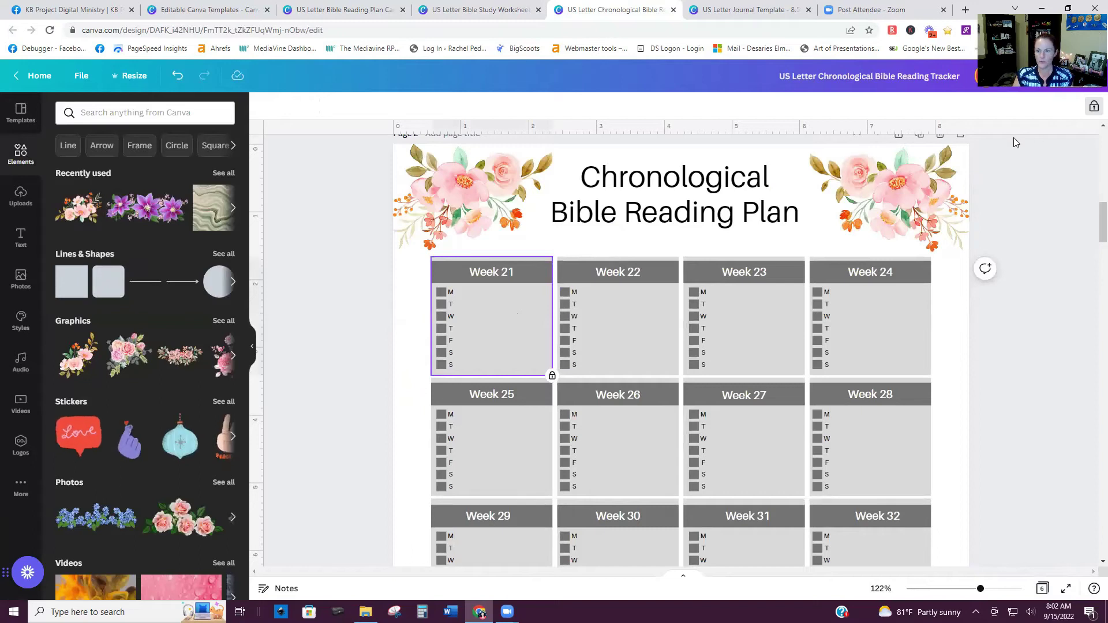
Step: Unlock the Week 21 block, fill its body pale pink and make its header bar pink
left_click(1094, 114)
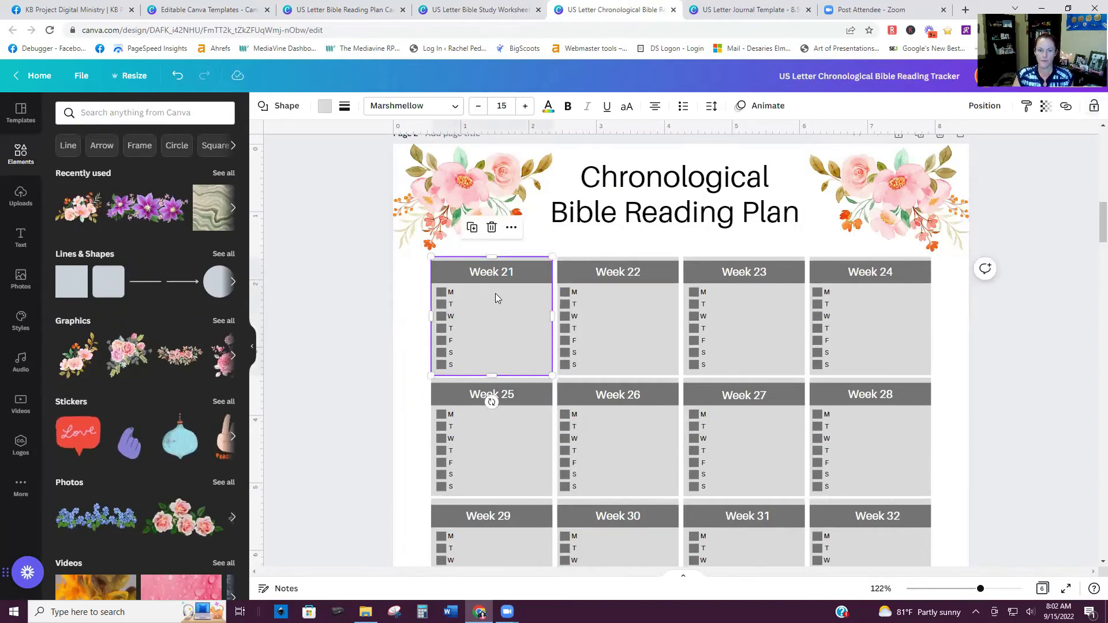
left_click(325, 105)
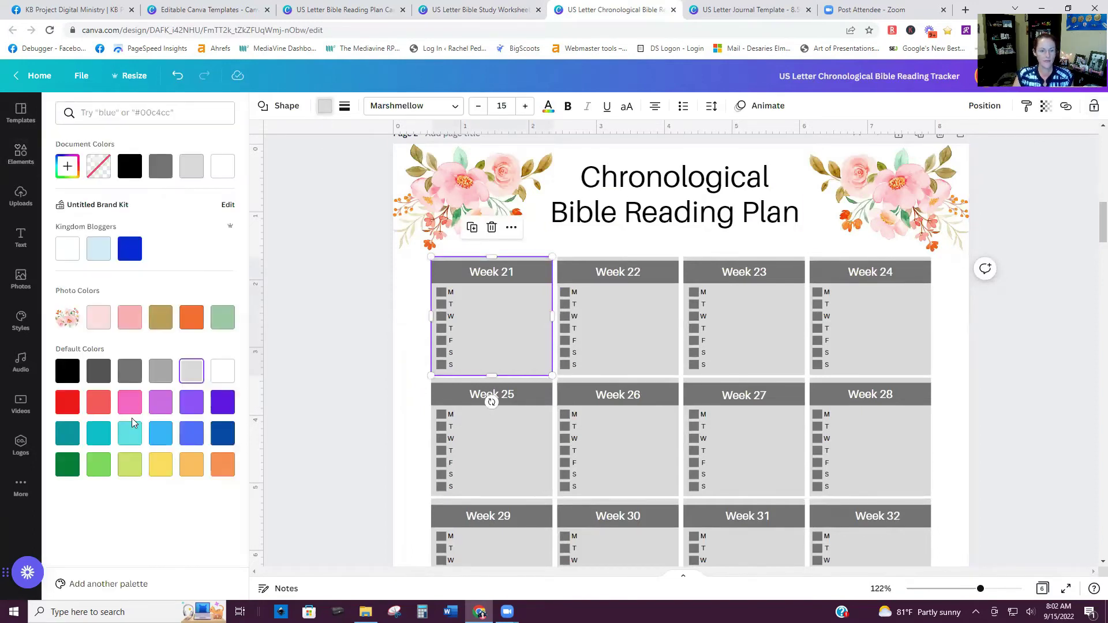
left_click(99, 317)
left_click(538, 273)
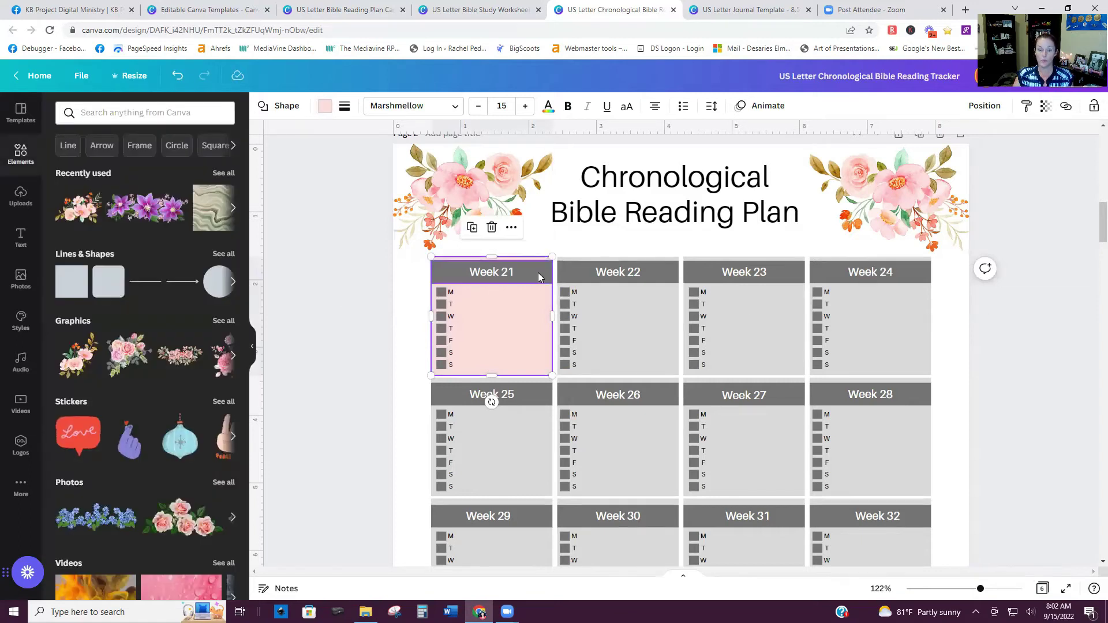
left_click(325, 106)
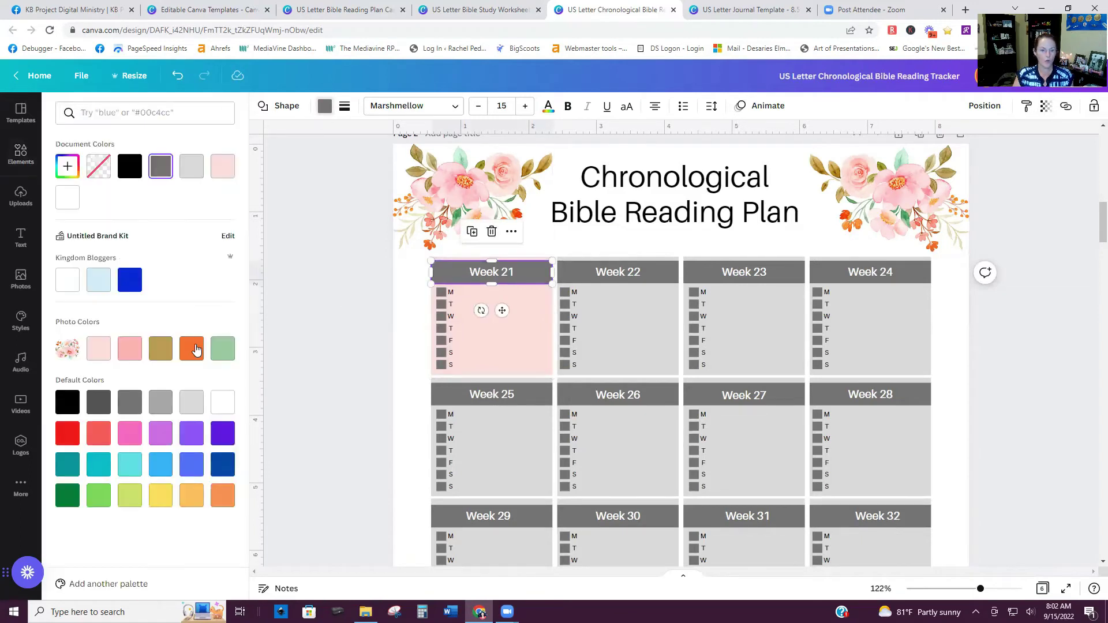
left_click(231, 350)
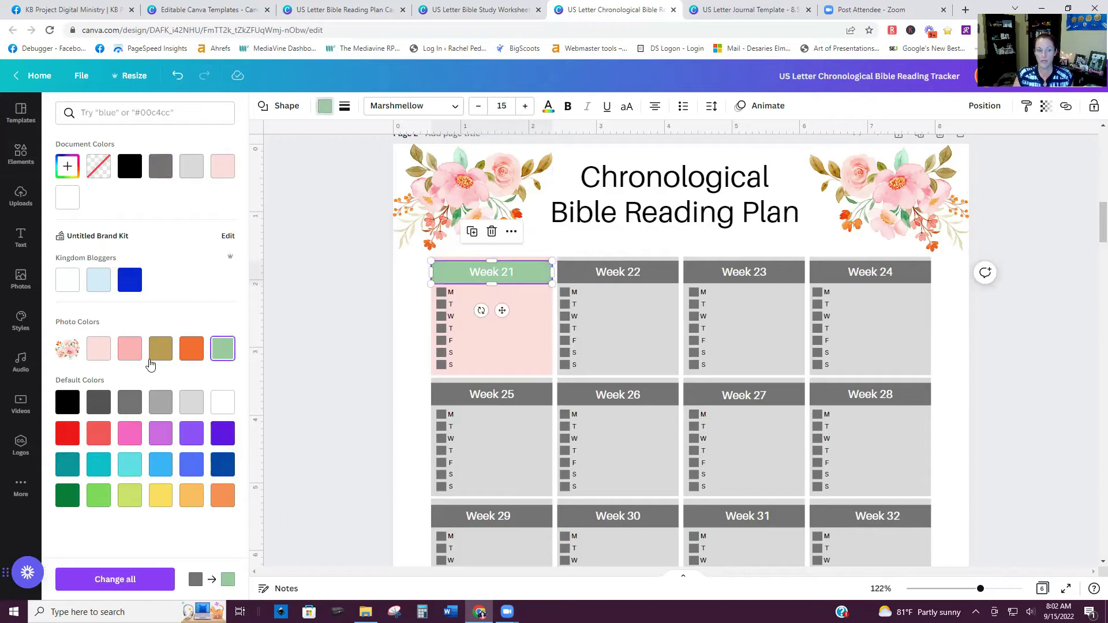
left_click(132, 359)
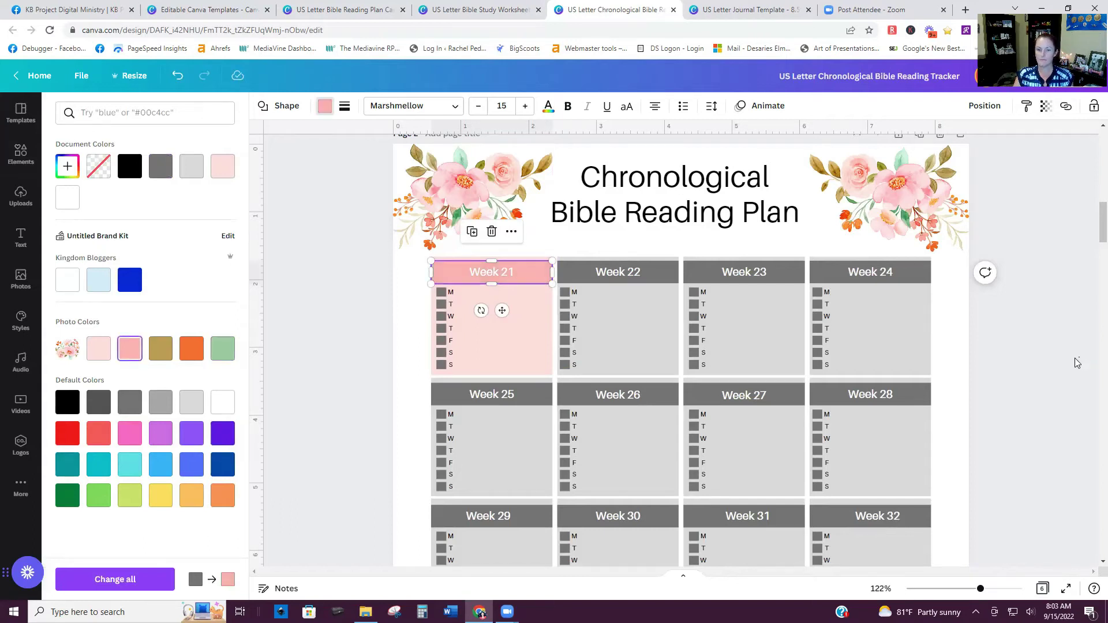
scroll(1070, 358, "down", 2)
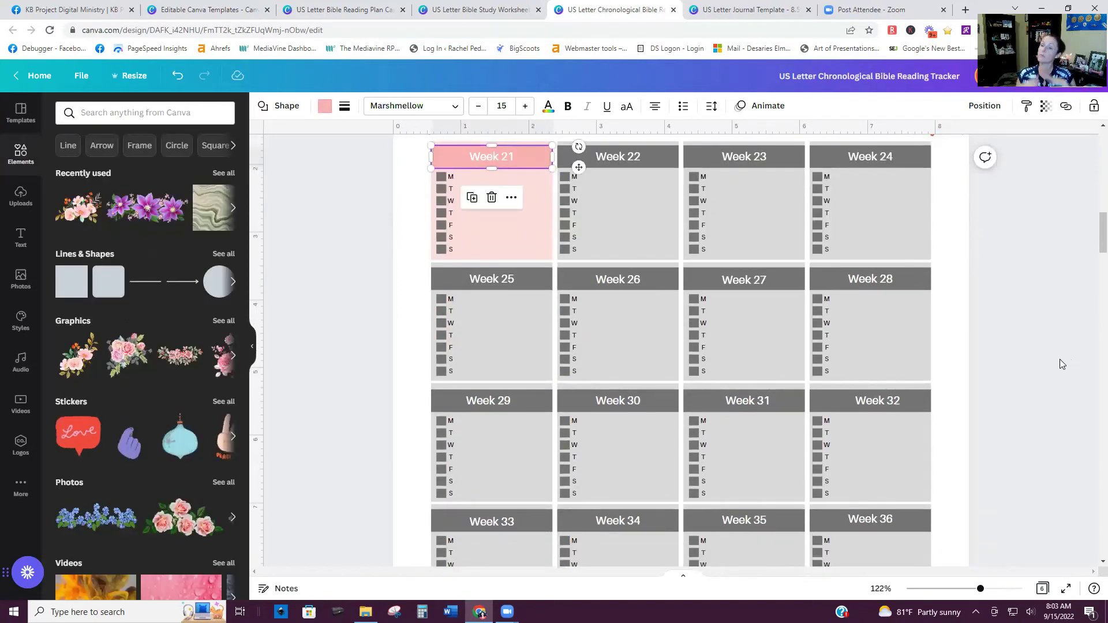
Step: Bring up the US Letter Journal Template and browse its 38 pink and grey journal pages
left_click(729, 5)
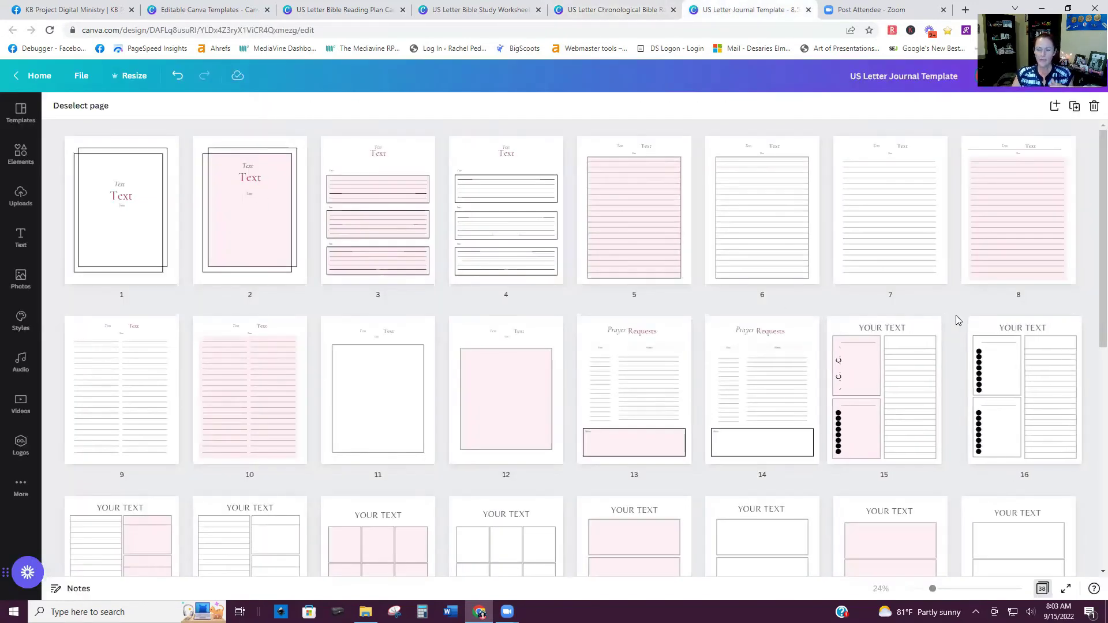
scroll(681, 407, "down", 4)
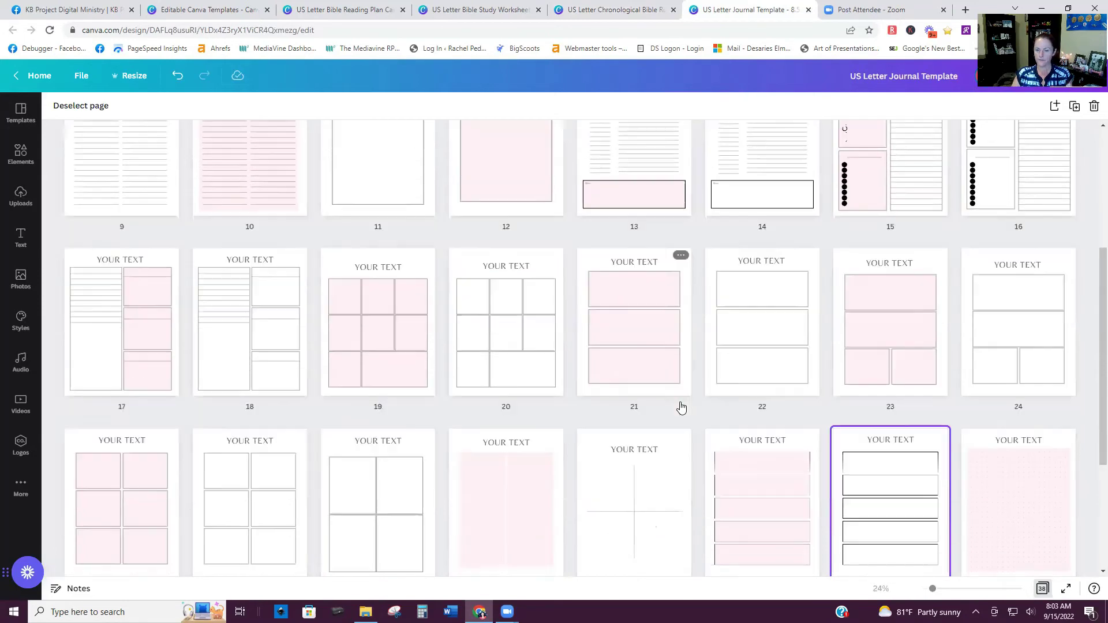
scroll(681, 407, "down", 4)
scroll(681, 406, "up", 2)
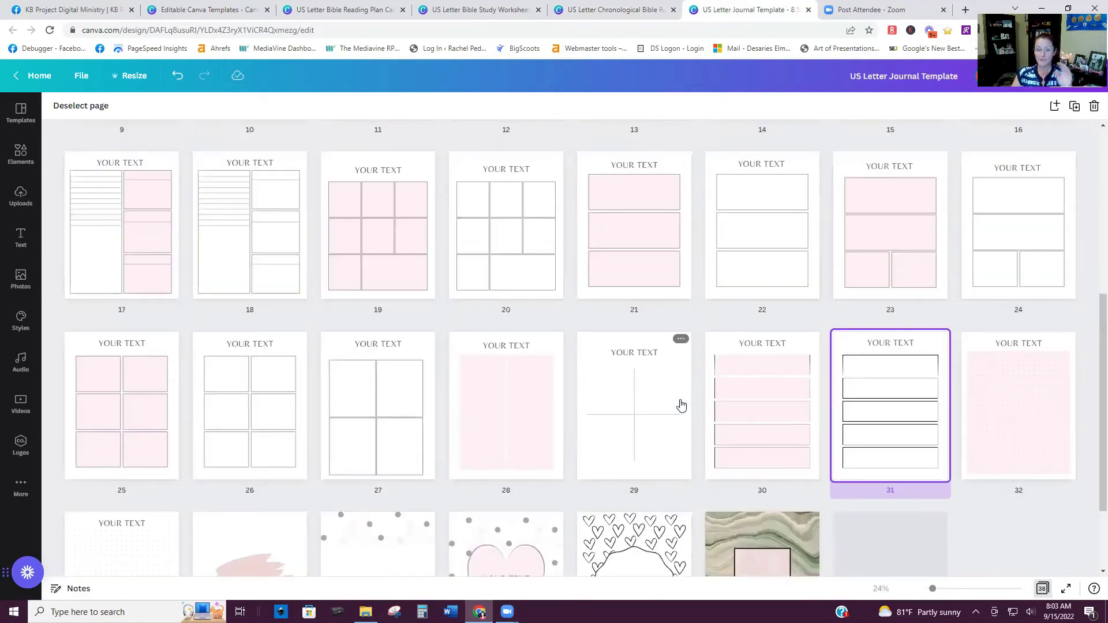
scroll(749, 396, "up", 1)
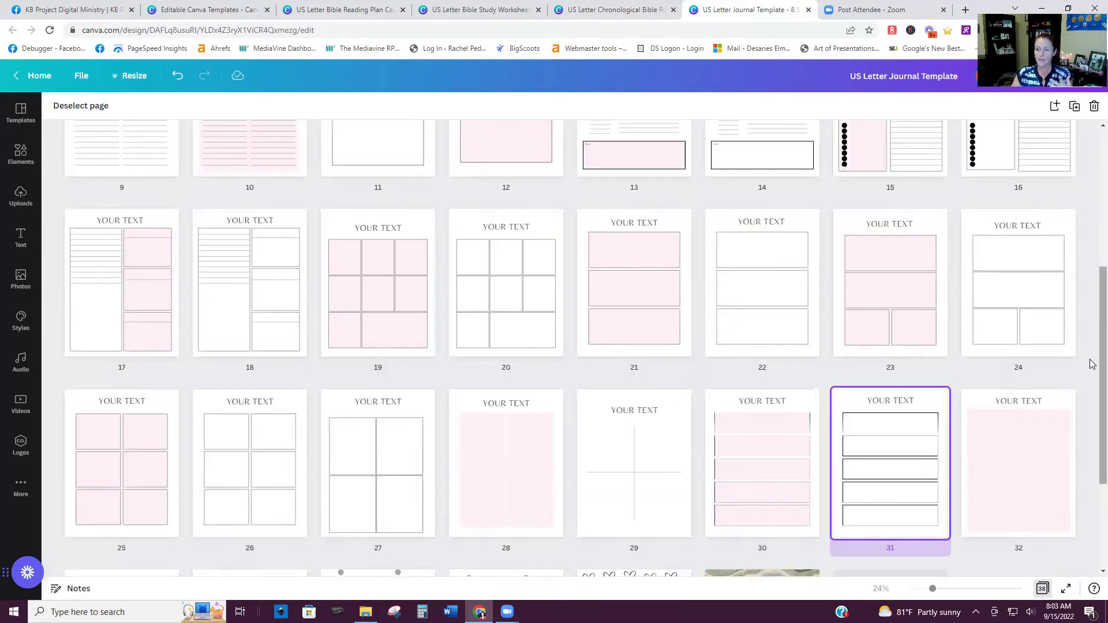
scroll(1093, 324, "up", 5)
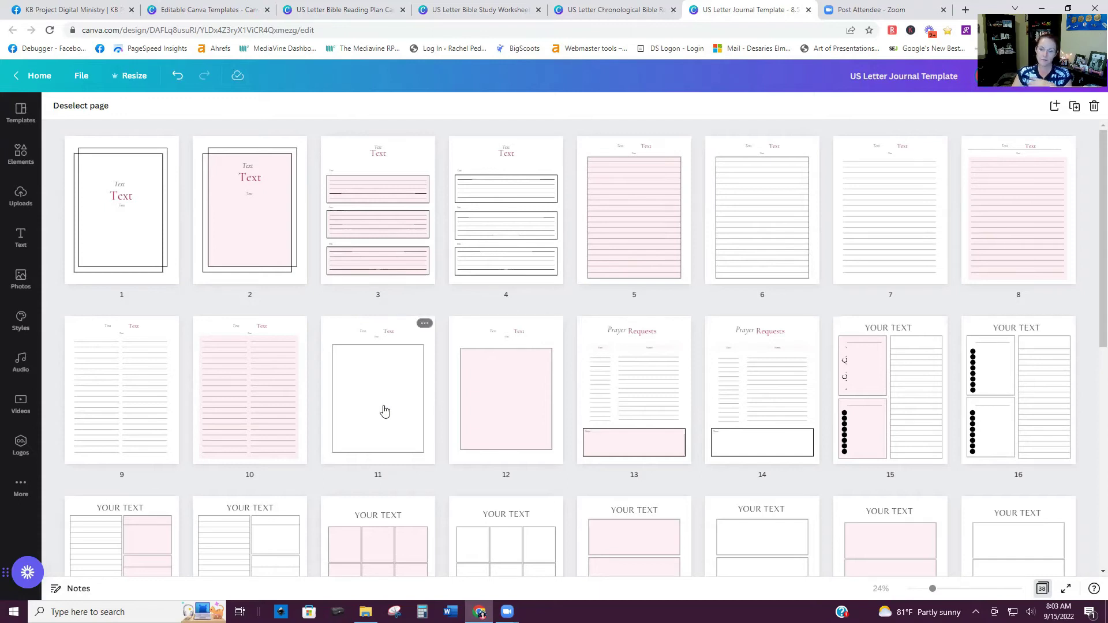
scroll(635, 427, "down", 8)
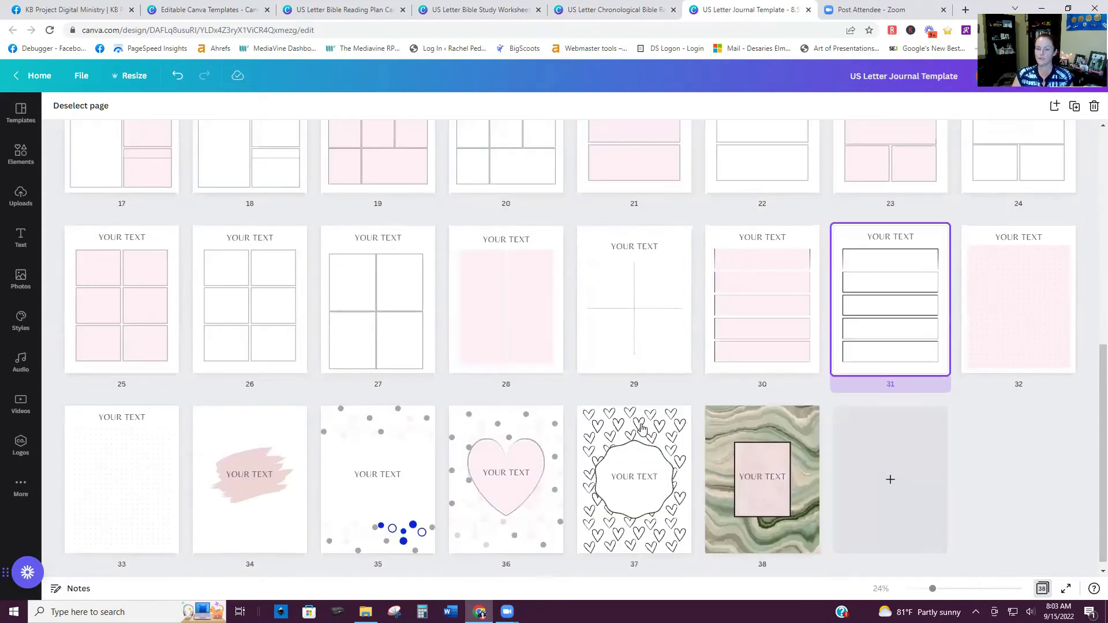